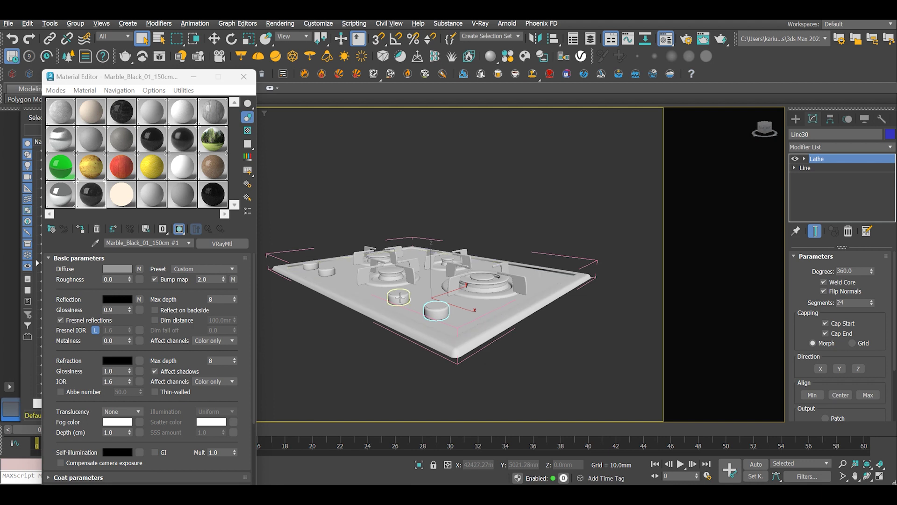
Step: Add the remaining hob knob to the selection and assign the Black Plastic material to all four knobs
left_click(326, 271, "ctrl")
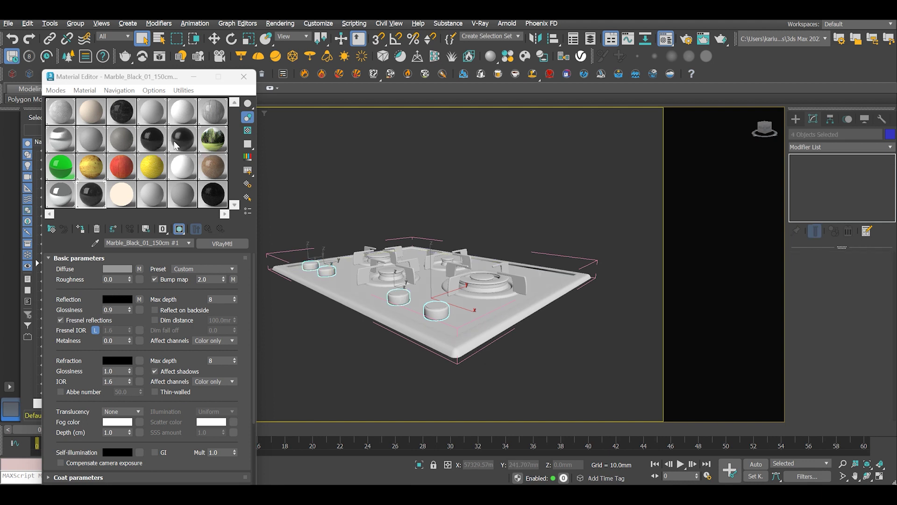
left_click(153, 140)
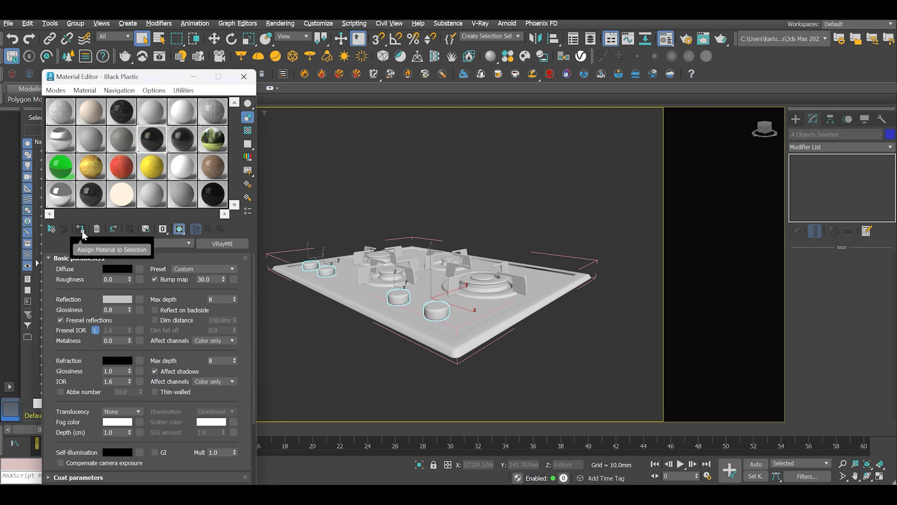
left_click(81, 229)
Step: Select the hob's inner top panel together with its outer rim
scroll(456, 307, "up", 3)
scroll(456, 307, "down", 2)
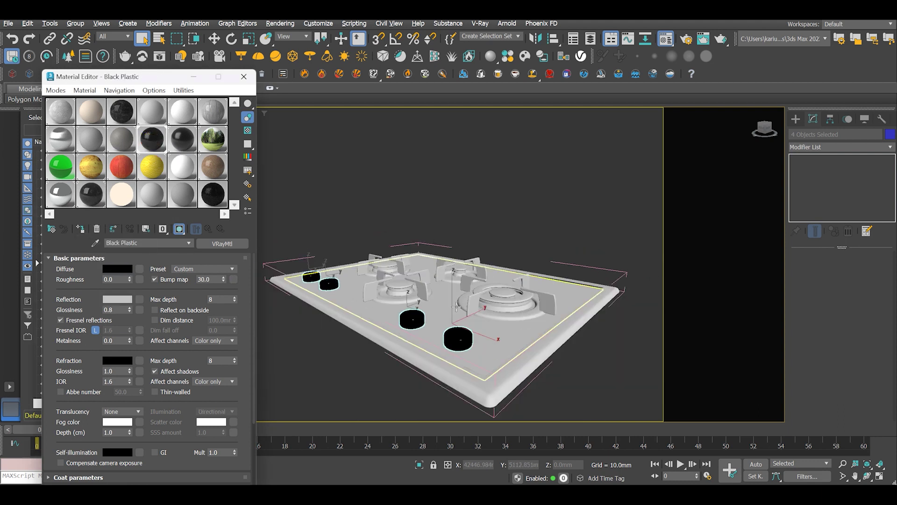
left_click(423, 316)
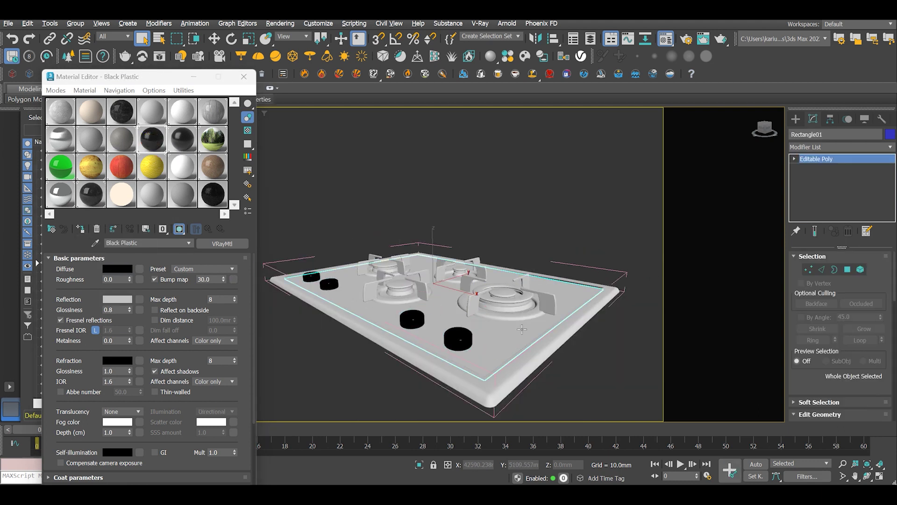
left_click(537, 347, "ctrl")
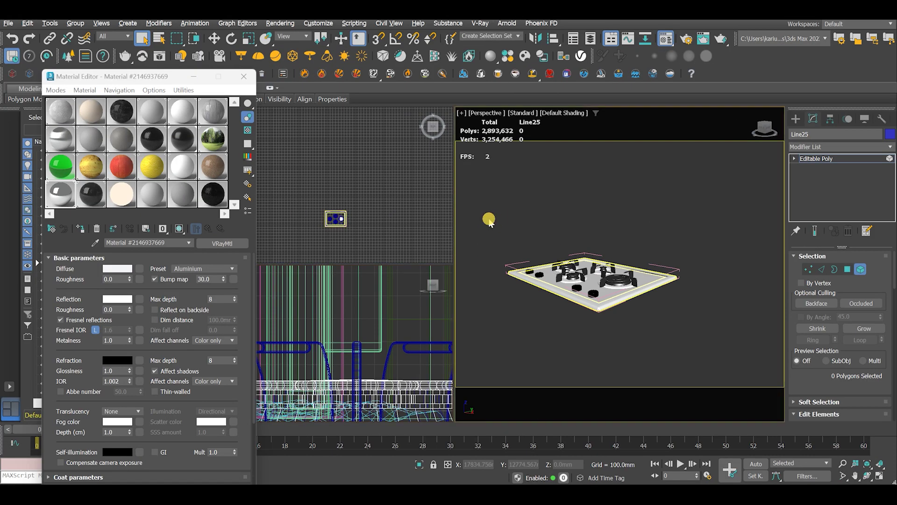
Step: Hide all objects except the large front burner's body and leave its element-level editing
left_click_drag(489, 219, 697, 332)
right_click(390, 299)
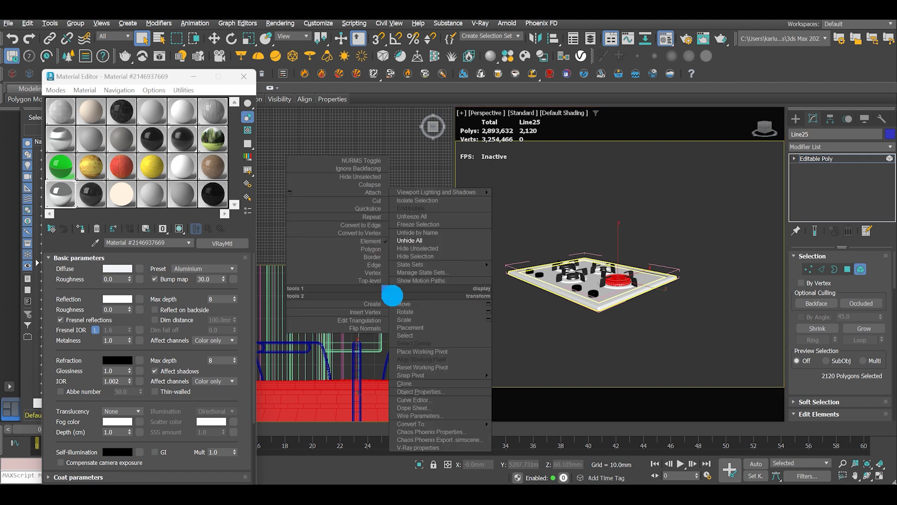
left_click(425, 248)
left_click(383, 320)
scroll(377, 324, "down", 4)
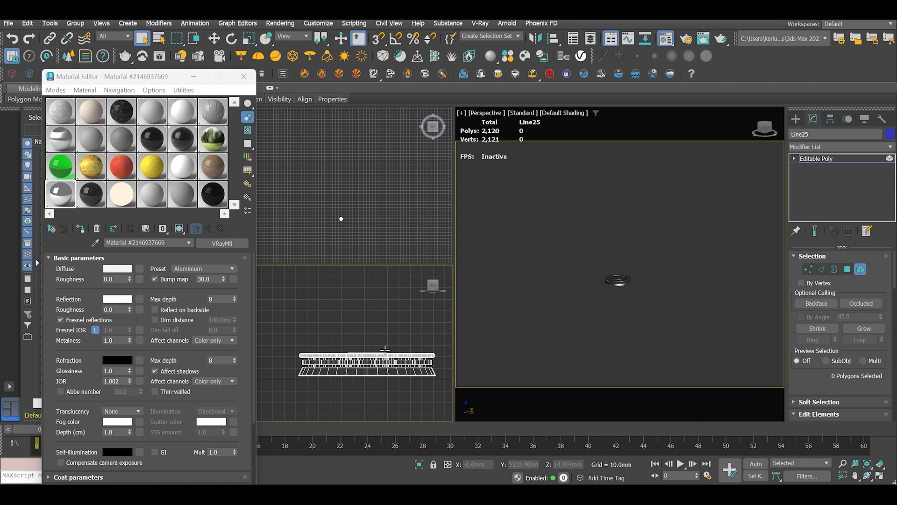
left_click(683, 354)
key("ctrl+a")
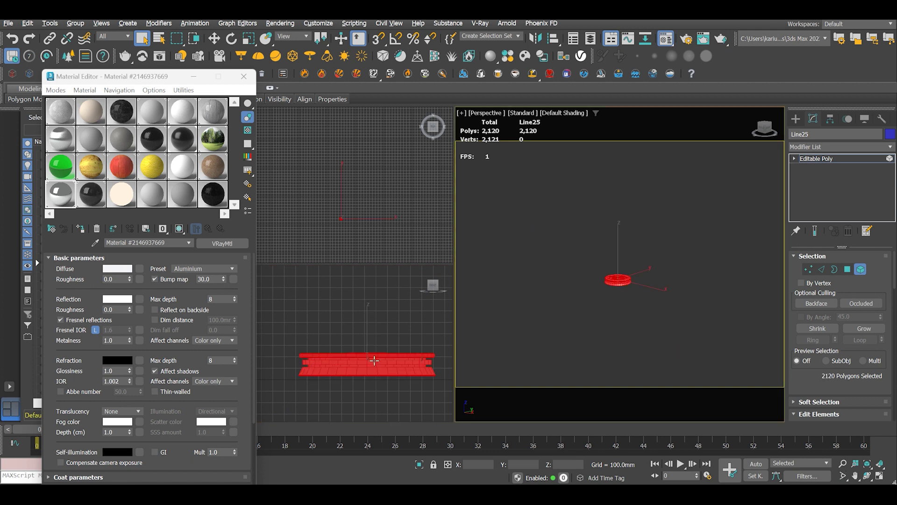
key("alt+w")
left_click(580, 349)
middle_click_drag(580, 349, 429, 321, "alt")
key("z")
key("6")
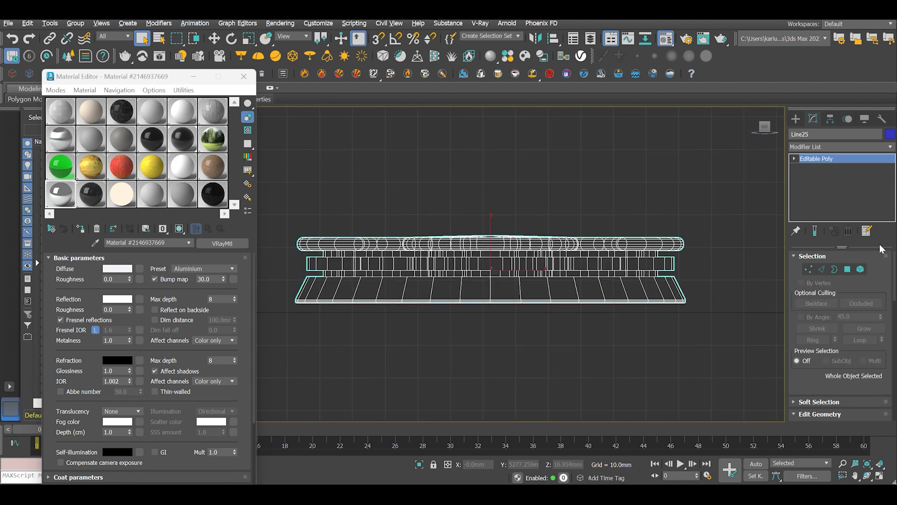
Step: Detach the polygons of the burner's middle band, between the top rim and the flared base, as a separate object named Burner
left_click(847, 270)
left_click_drag(679, 274, 288, 253)
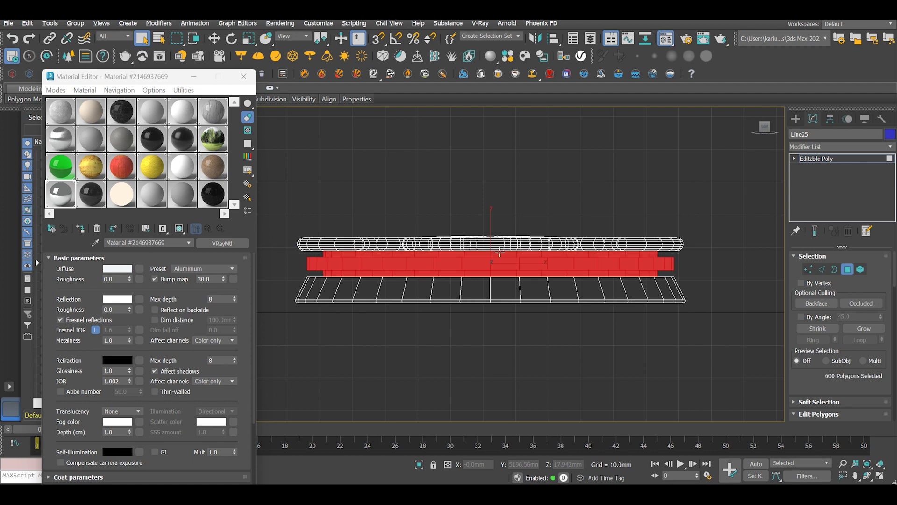
key("alt+w")
right_click(630, 300)
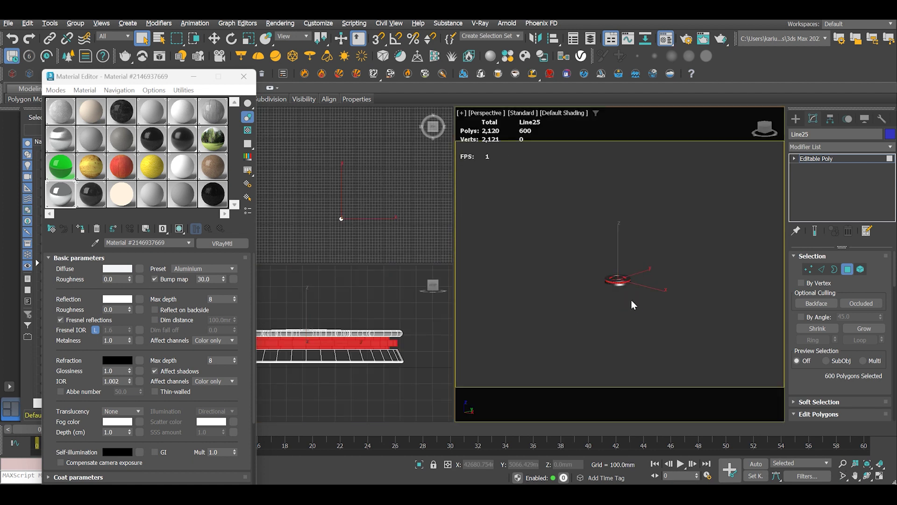
mouse_move(632, 301)
middle_mouse_down()
mouse_move(602, 284)
mouse_move(611, 288)
middle_mouse_up()
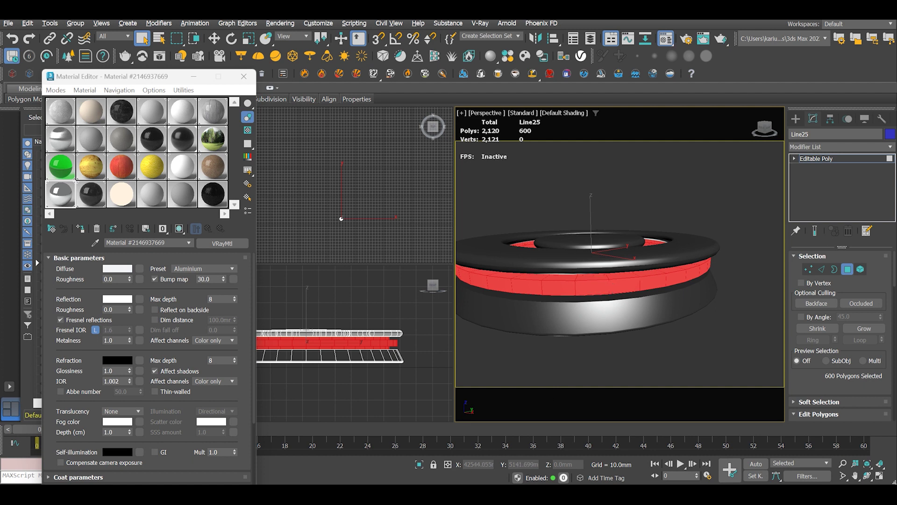
middle_click_drag(620, 264, 621, 276, "alt")
left_click(867, 476)
left_click_drag(540, 288, 557, 288)
left_click_drag(866, 278, 874, 185)
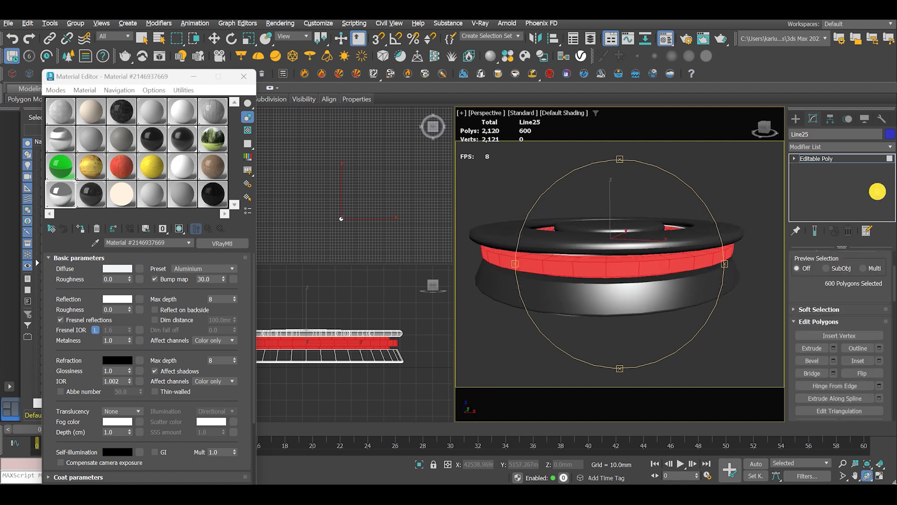
left_click_drag(854, 297, 857, 245)
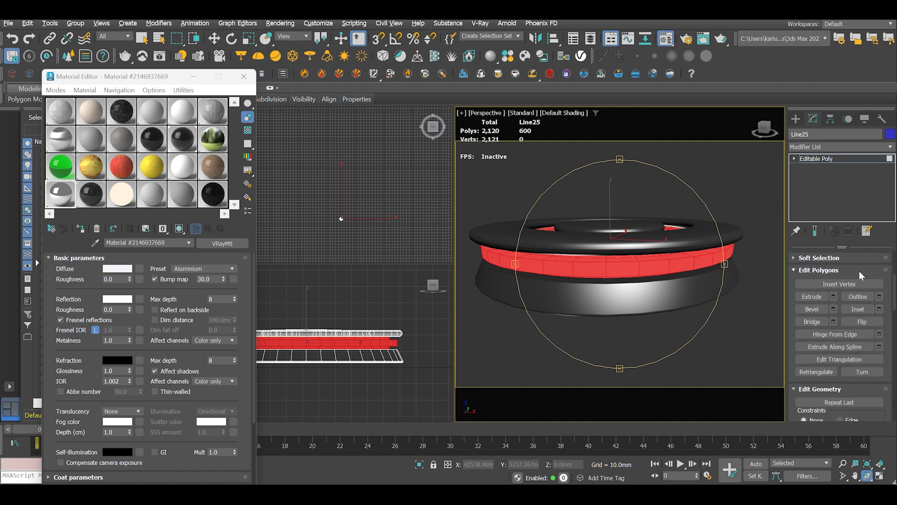
scroll(857, 275, "down", 3)
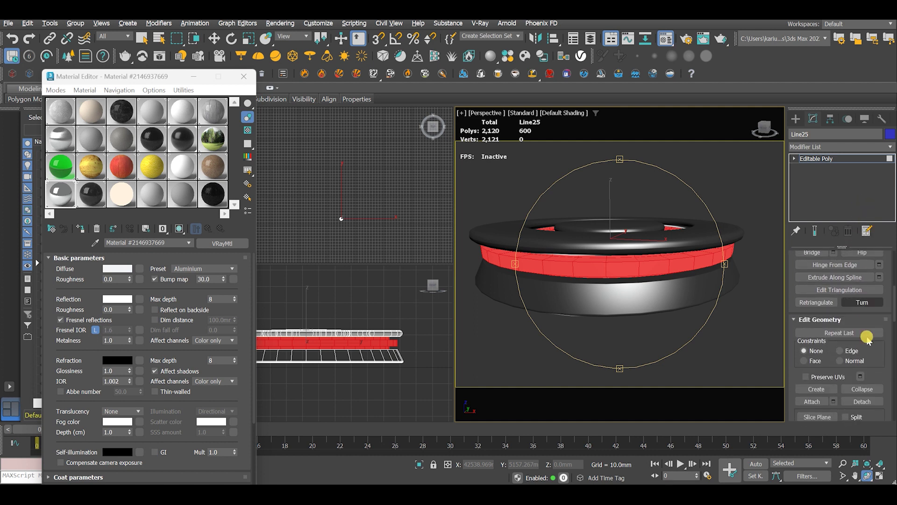
left_click_drag(863, 408, 859, 338)
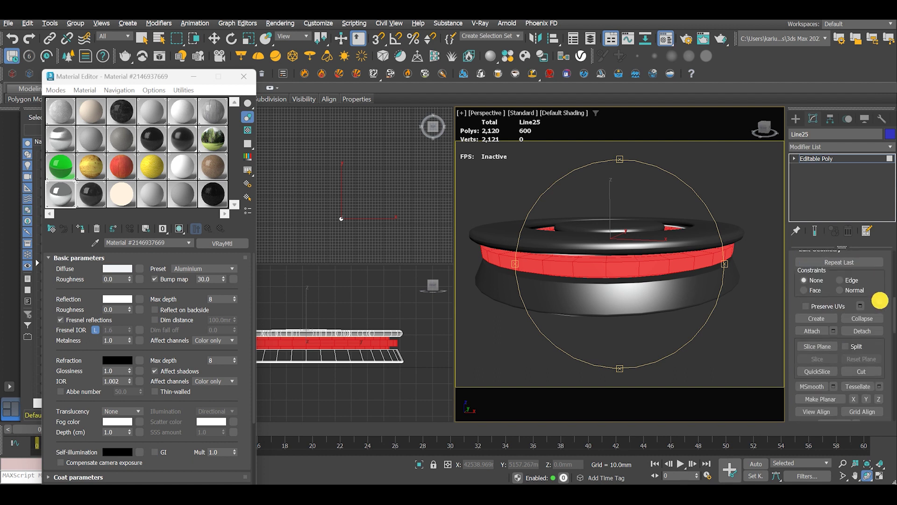
left_click(862, 331)
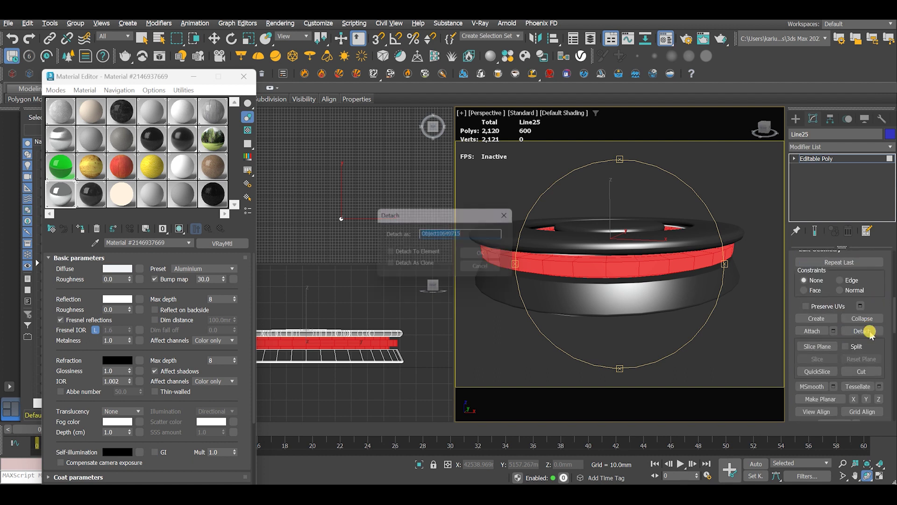
type("Burner")
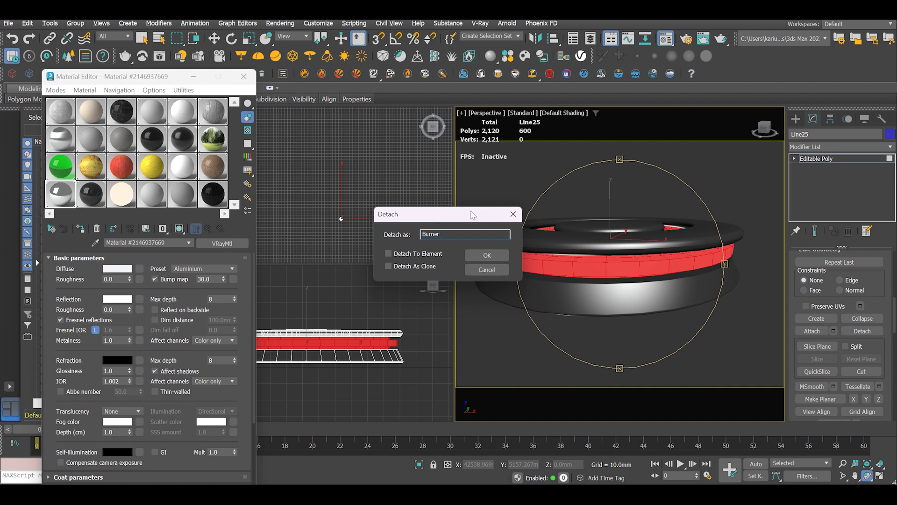
left_click(487, 257)
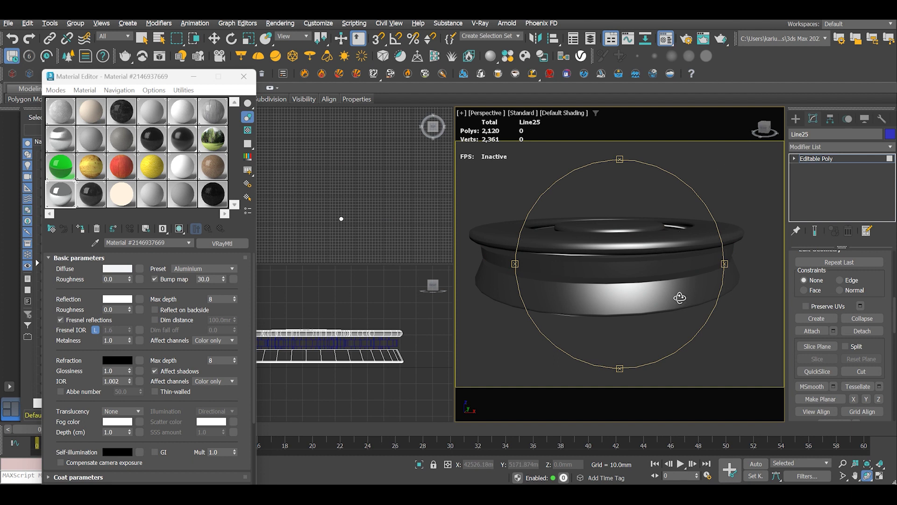
Step: Leave polygon editing of the burner, clear the selection and unhide all scene objects
scroll(657, 314, "down", 3)
left_click_drag(628, 321, 591, 299)
left_click(148, 44)
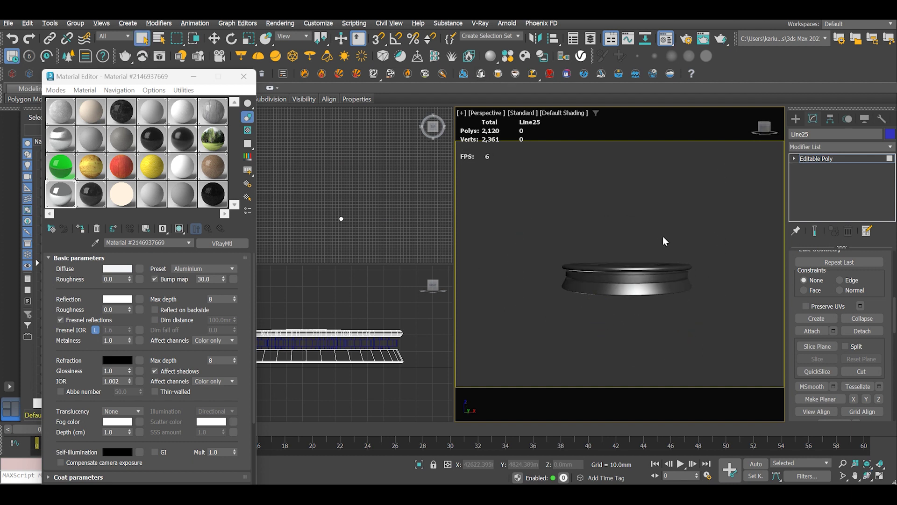
left_click(636, 279)
left_click(679, 211)
left_click(647, 276)
scroll(884, 277, "up", 5)
left_click_drag(867, 266, 865, 472)
left_click(847, 269)
left_click(623, 231)
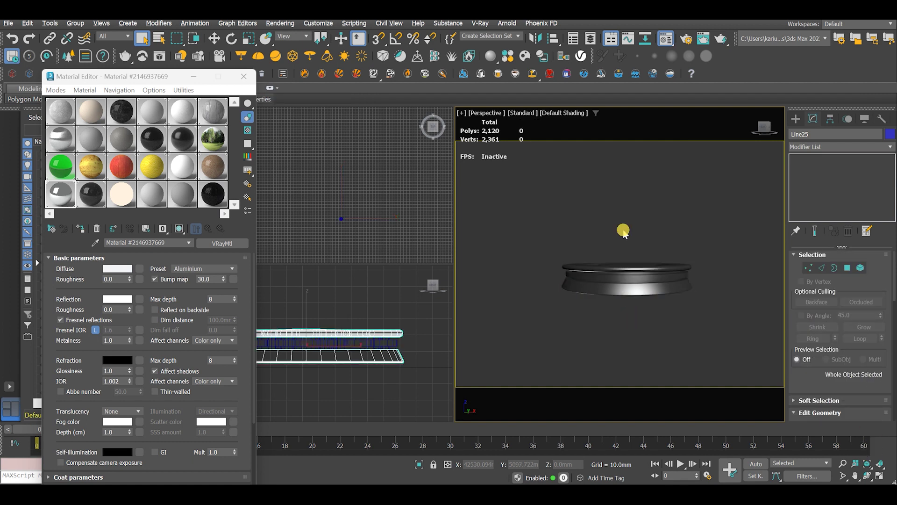
right_click(620, 211)
left_click(655, 160)
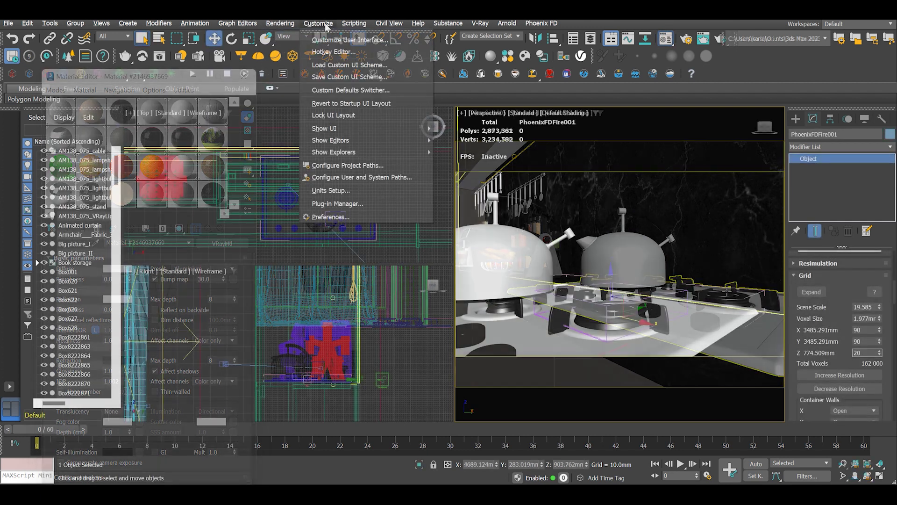
Step: Check the display unit scale and the system unit scale in the scene's unit setup
left_click(337, 189)
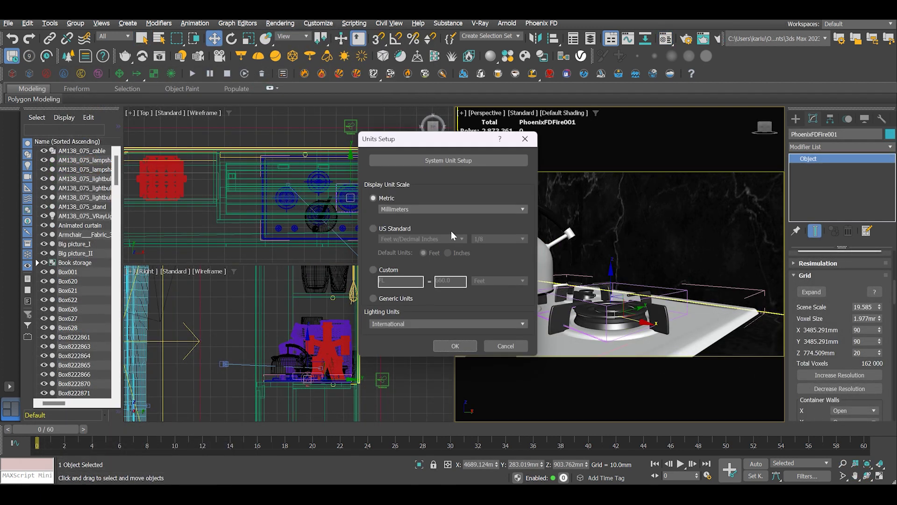
left_click(447, 160)
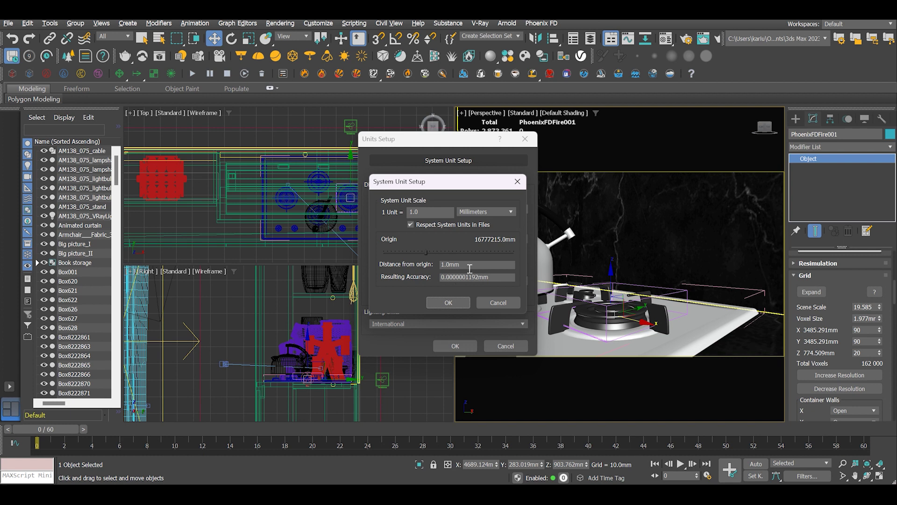
left_click(449, 302)
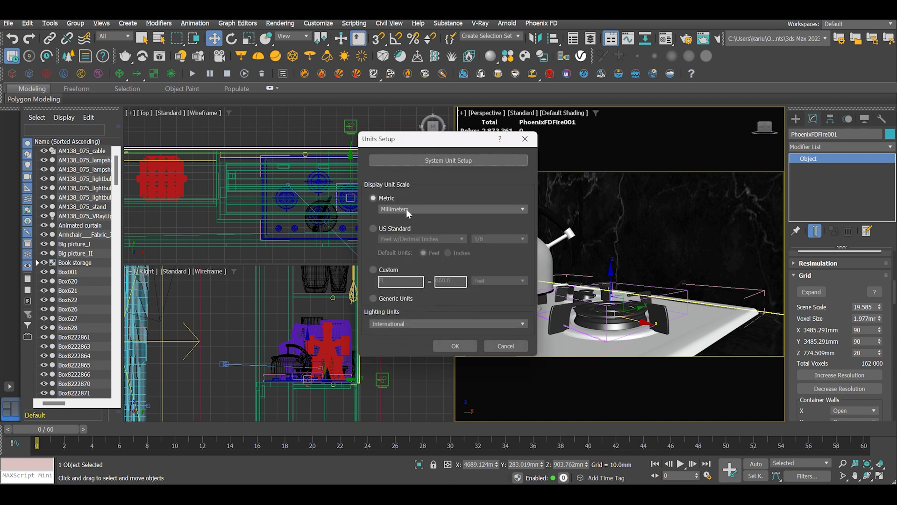
left_click(452, 346)
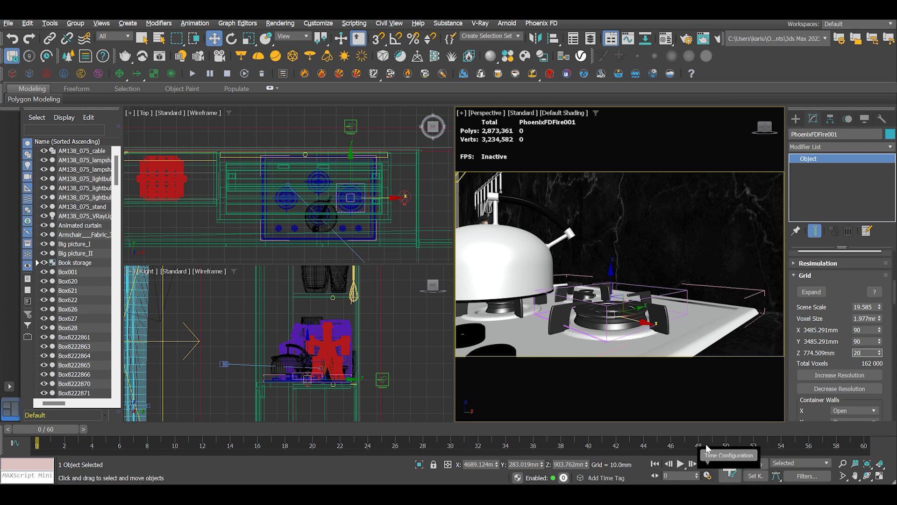
Step: Configure the animation time with the NTSC frame rate, 1x playback speed, end time 60 and length 60
left_click(706, 475)
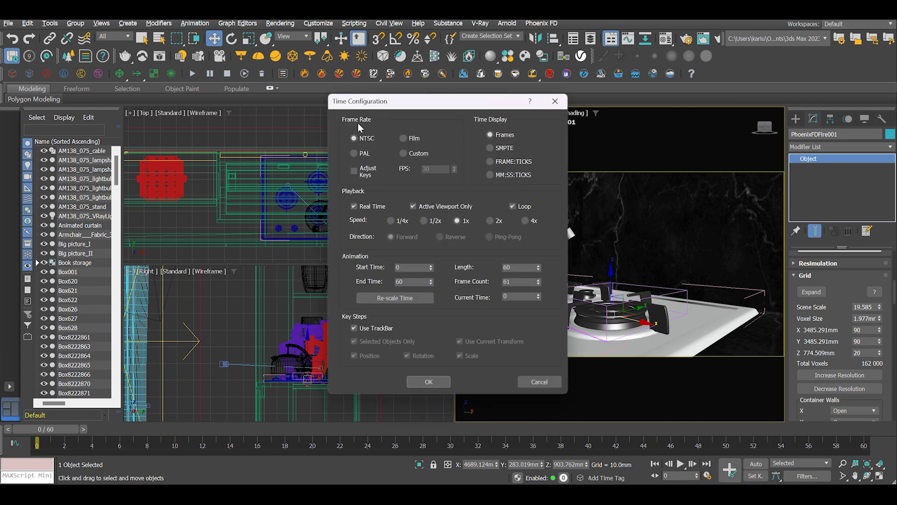
left_click(354, 138)
left_click(457, 220)
double_click(406, 282)
double_click(520, 282)
double_click(516, 268)
left_click(429, 381)
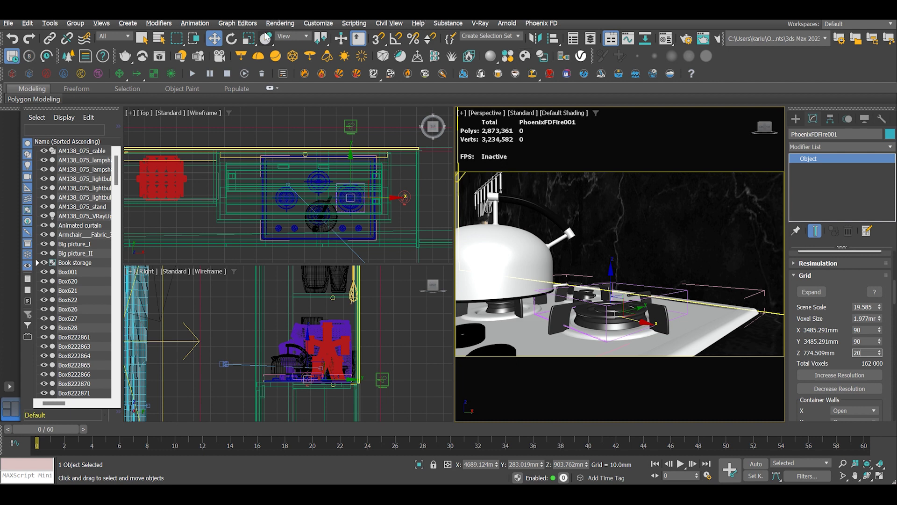
Step: Run the Phoenix FD fire simulation and examine the flames on the front burner up close
left_click(192, 75)
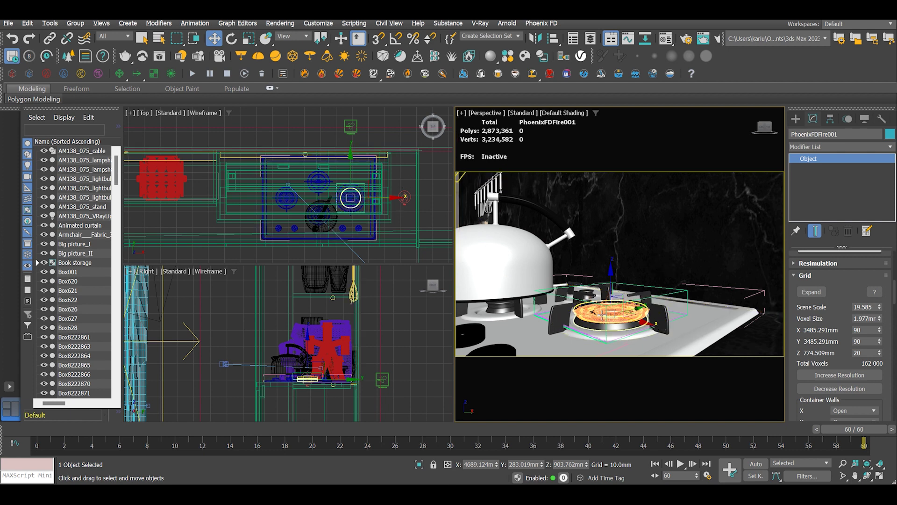
key("z")
scroll(605, 317, "up", 2)
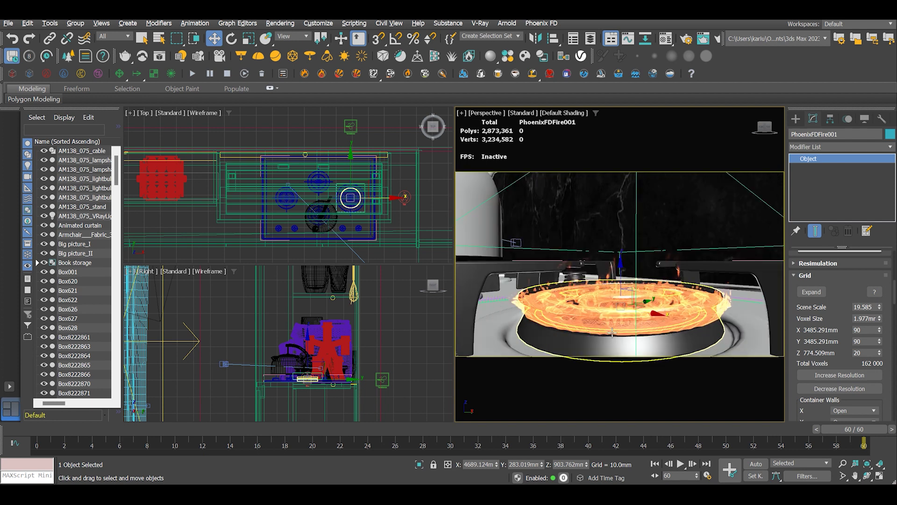
middle_click_drag(605, 326, 624, 295, "alt")
scroll(624, 328, "down", 4)
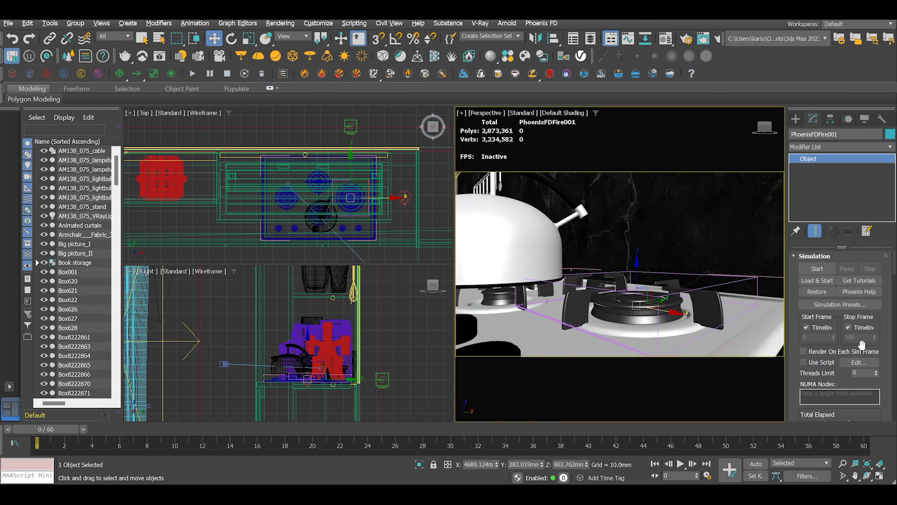
Step: Set the fire simulator's grid size to 90 voxels in both X and Y
left_click_drag(862, 345, 868, 208)
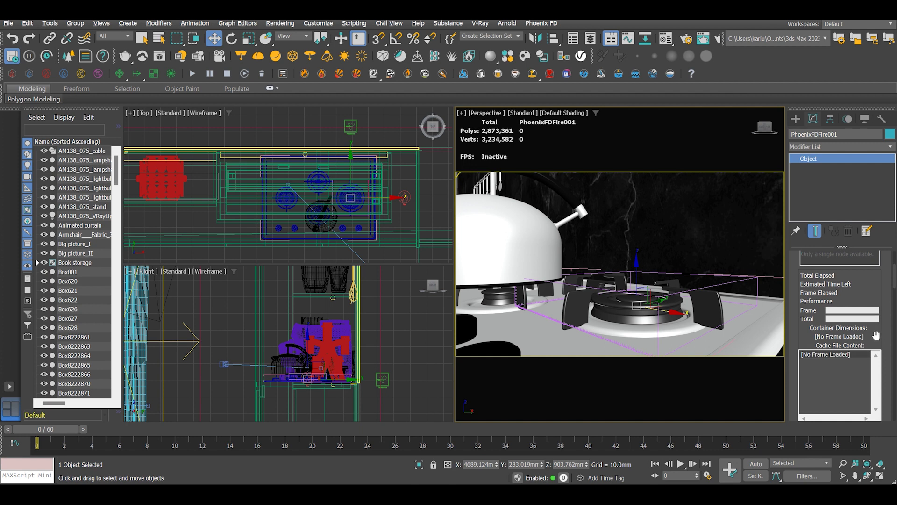
left_click_drag(876, 335, 869, 230)
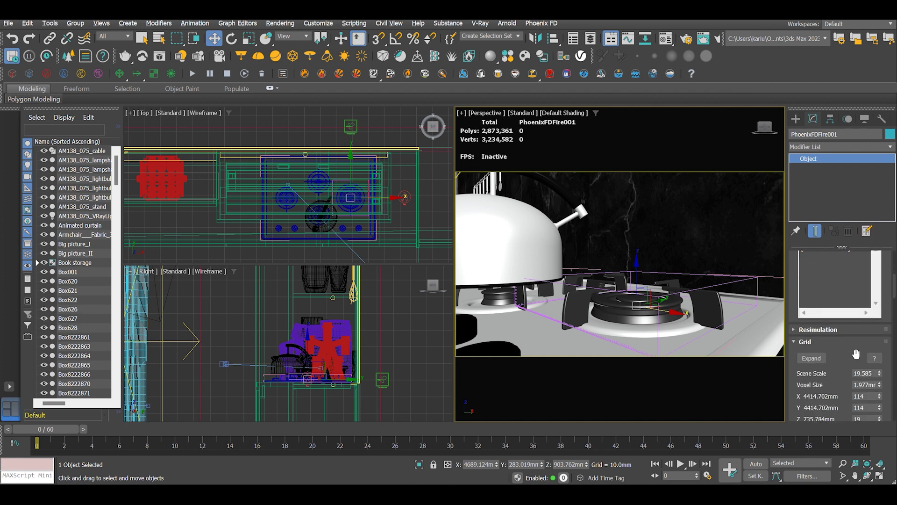
left_click_drag(851, 351, 854, 286)
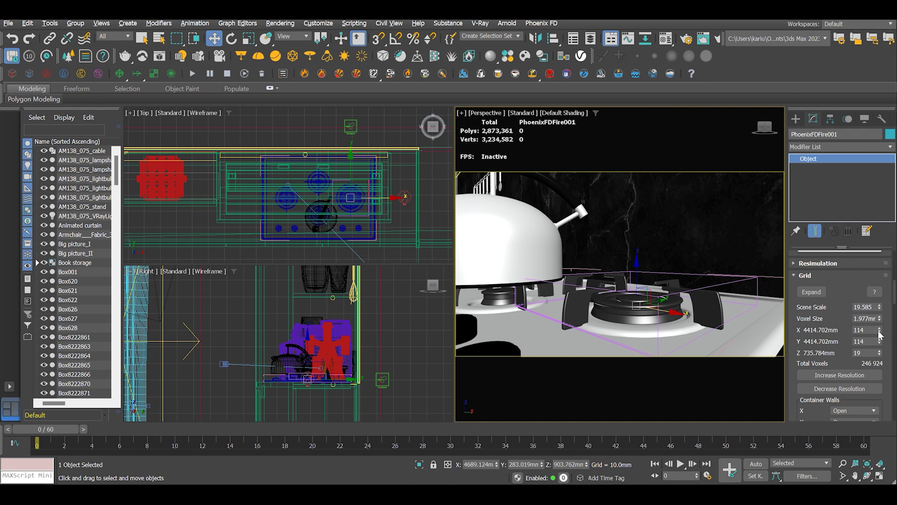
left_click_drag(880, 332, 881, 333)
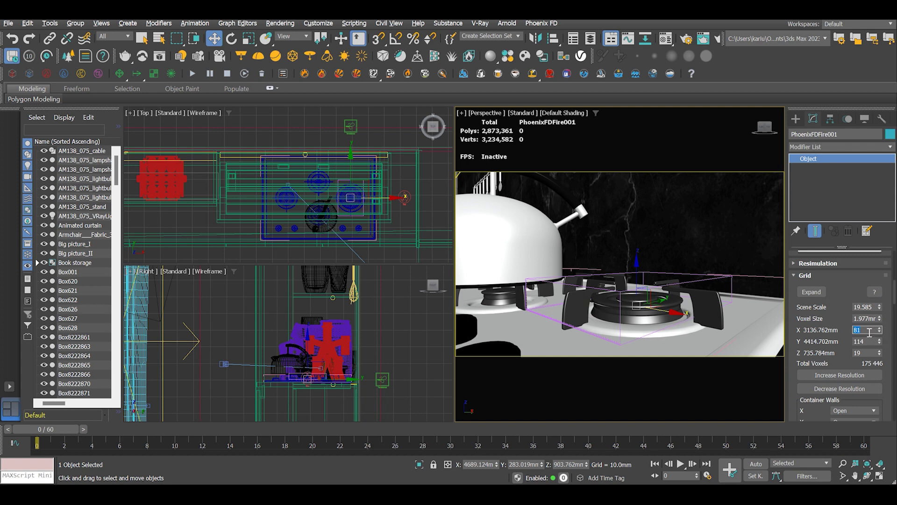
type("90")
key("Tab")
type("90")
key("Tab")
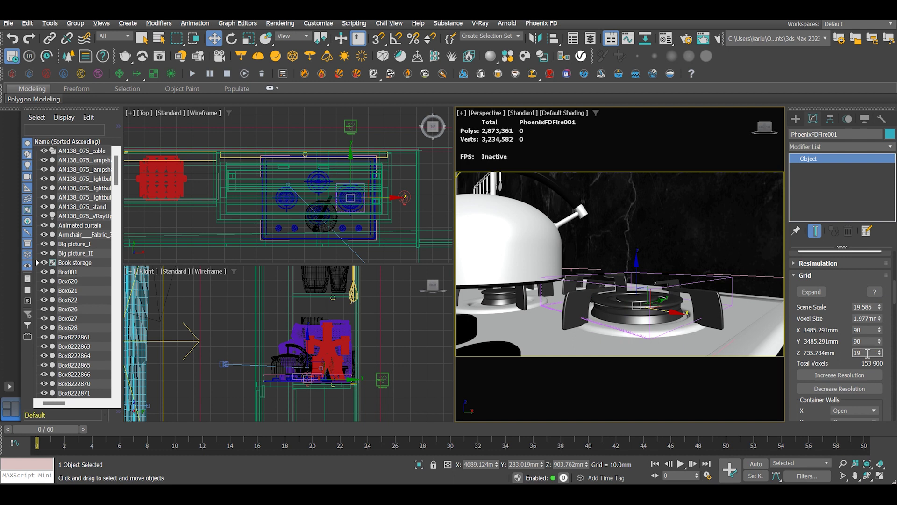
Step: Adjust the grid's Z size, trying 16 voxels and settling on 20
key("Return")
type("16")
key("Return")
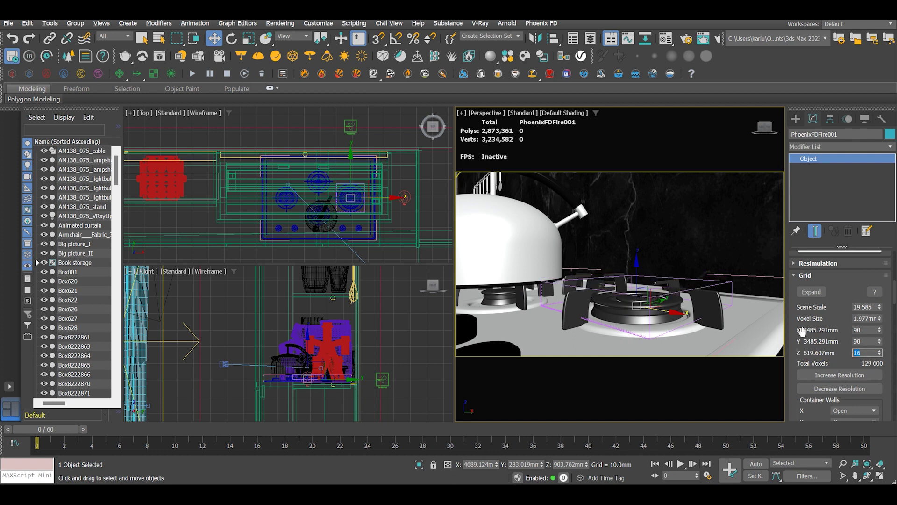
type("20")
key("Return")
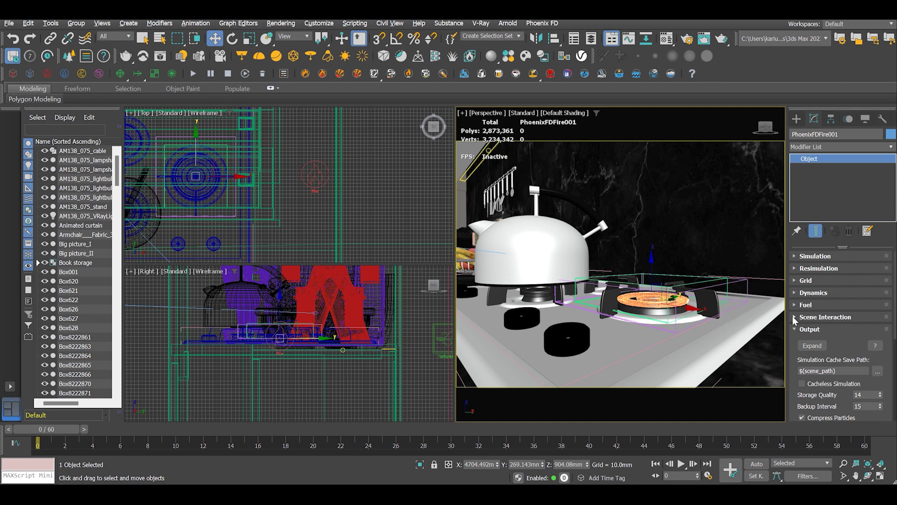
Step: Set the fluidity conservation quality to 70 in the fire simulator's dynamics settings
left_click(797, 292)
left_click_drag(844, 325, 837, 255)
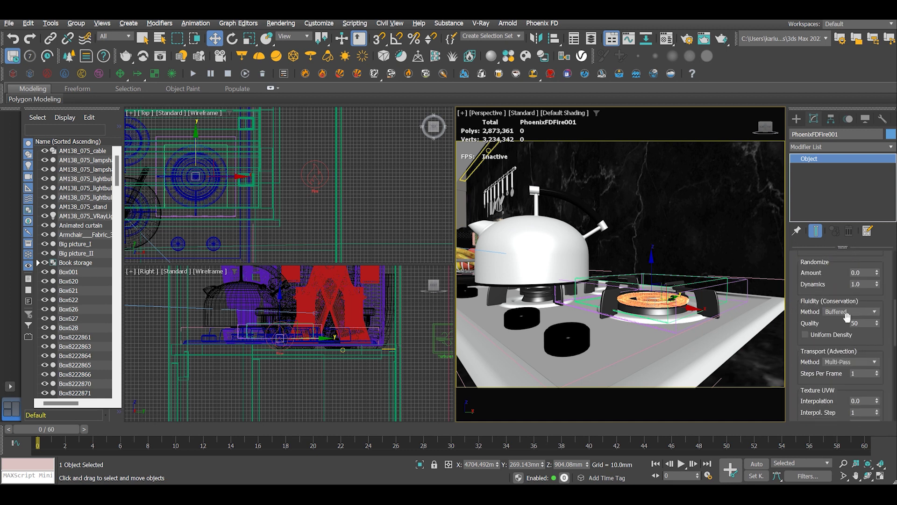
left_click(858, 323)
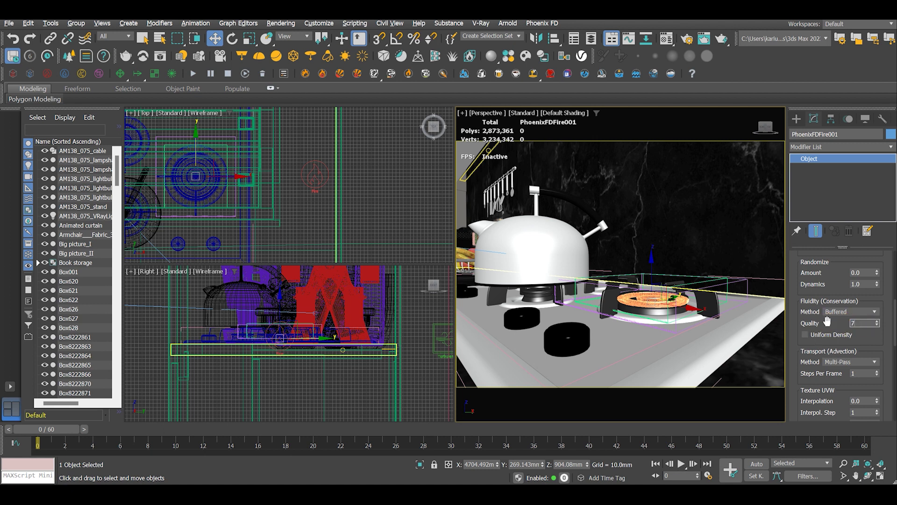
key("Return")
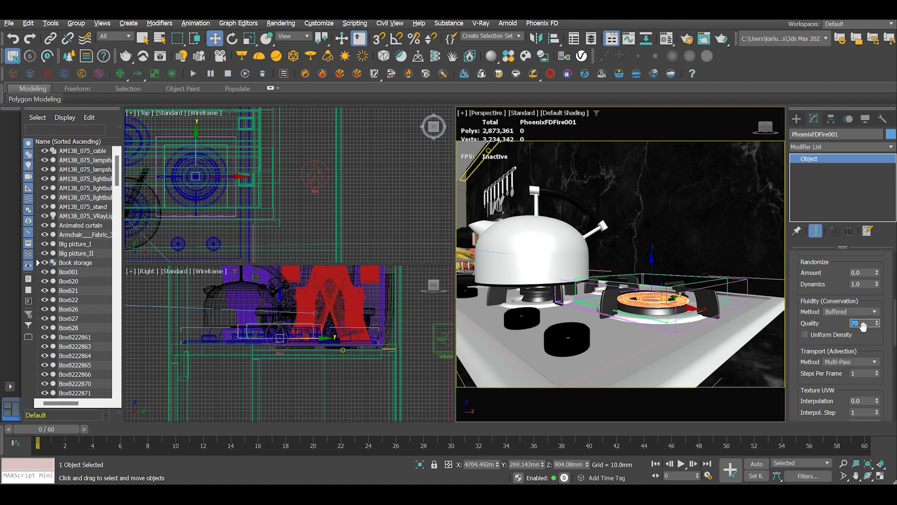
Step: Set the simulation output's backup interval to 0 and review the output grid channels
left_click_drag(836, 328, 835, 295)
scroll(841, 327, "up", 5)
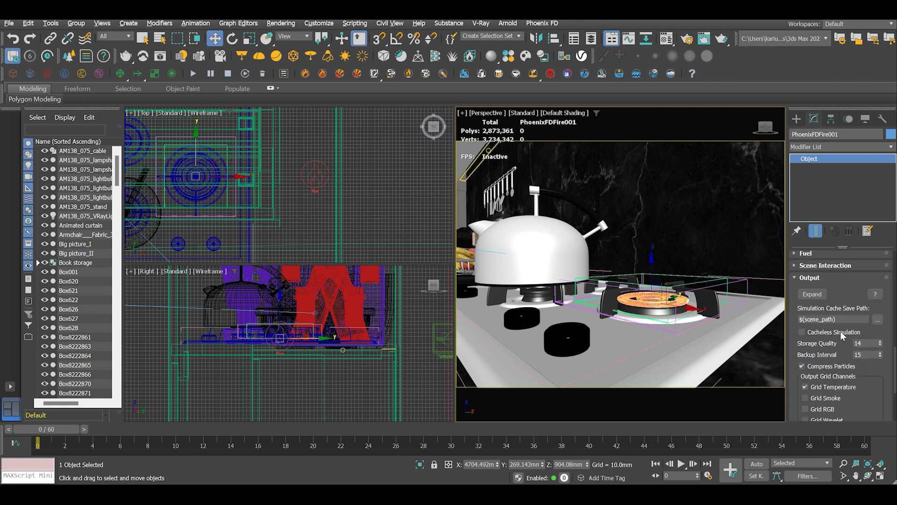
scroll(852, 376, "up", 2)
scroll(852, 373, "up", 1)
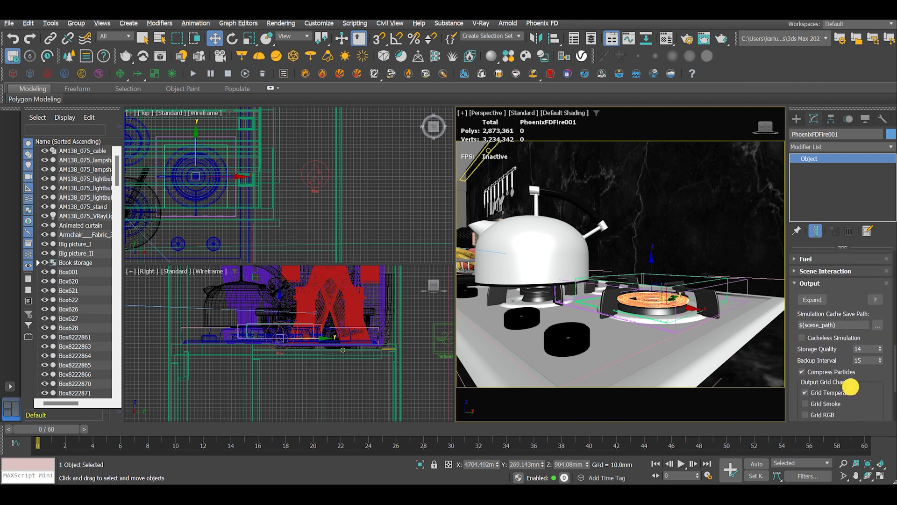
left_click(800, 286)
left_click(808, 367)
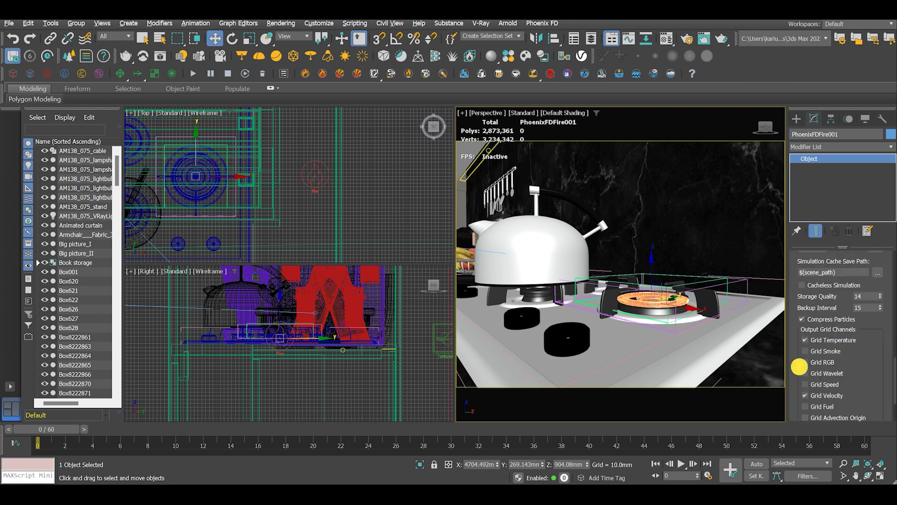
scroll(803, 323, "down", 1)
double_click(849, 310)
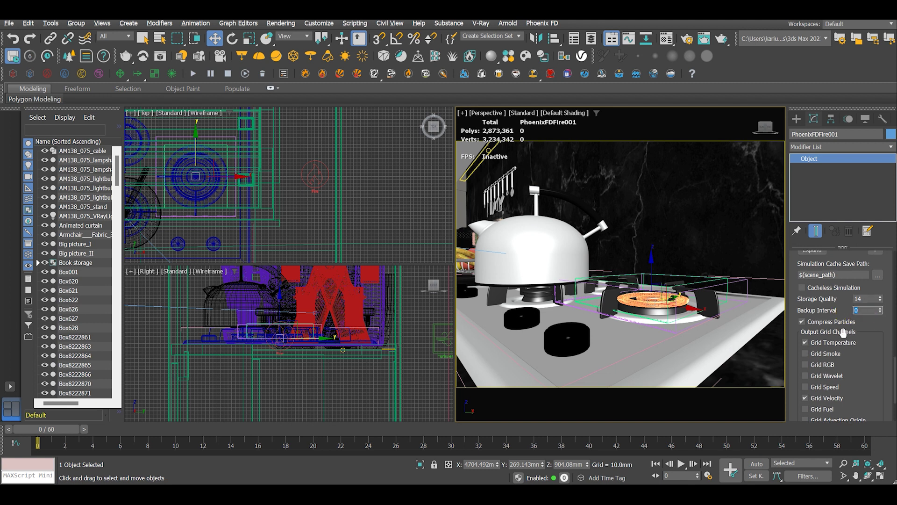
left_click_drag(841, 313, 843, 267)
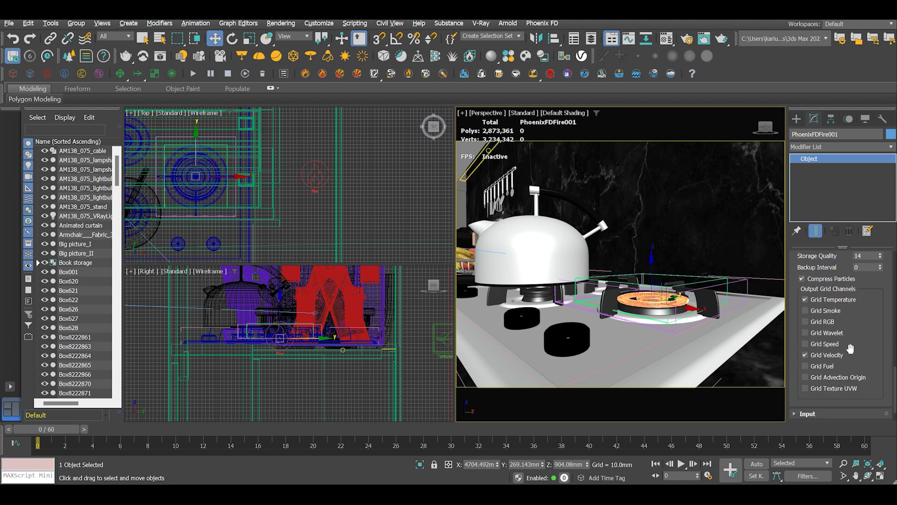
left_click_drag(852, 316, 855, 282)
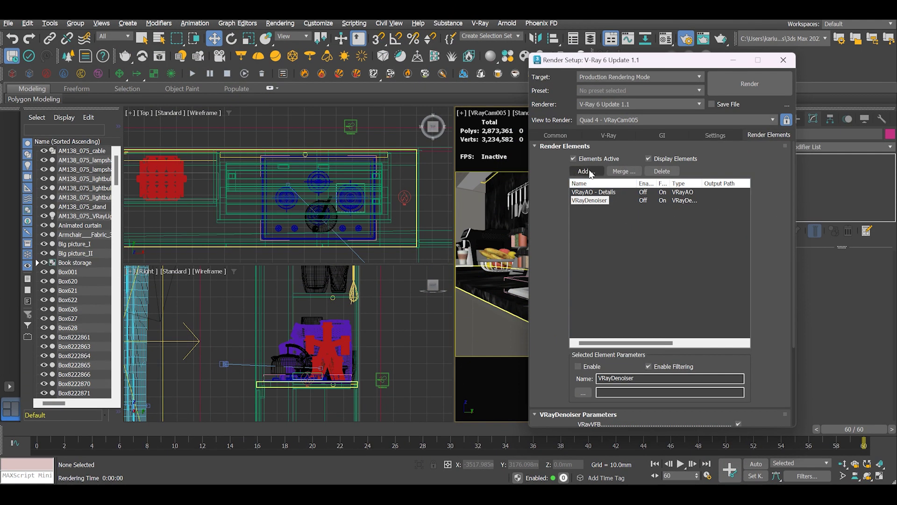
Step: Add a VRayCryptomatte render element and review its parameters
left_click(590, 173)
double_click(594, 215)
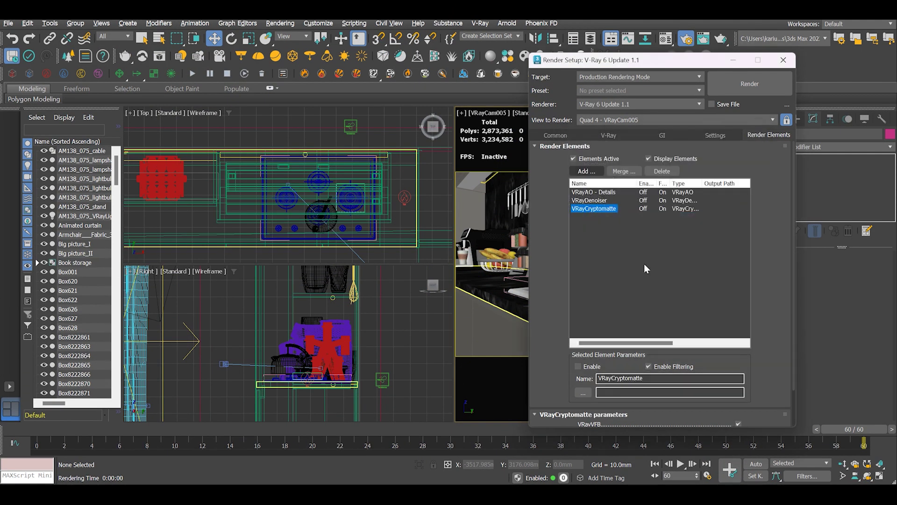
left_click_drag(751, 340, 747, 290)
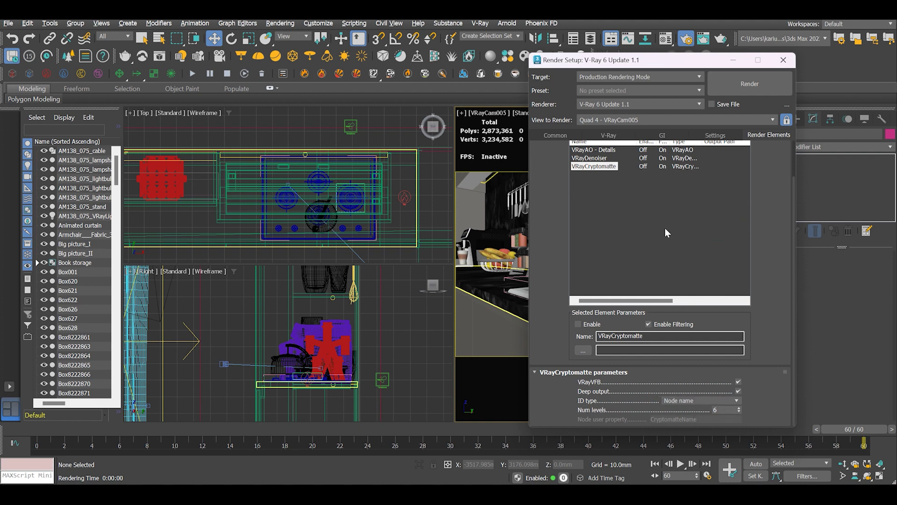
Step: Change the V-Ray image sampler type to Bucket and check the light cache settings of global illumination
left_click(555, 135)
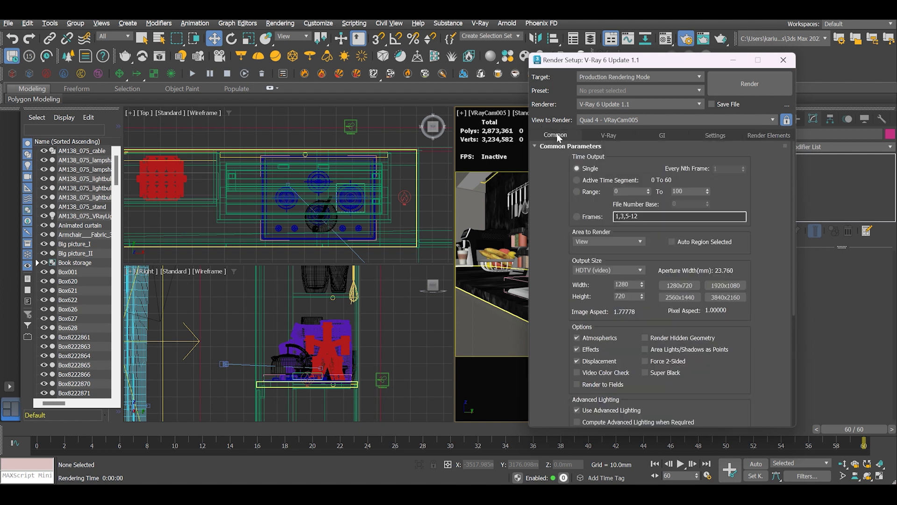
left_click(608, 135)
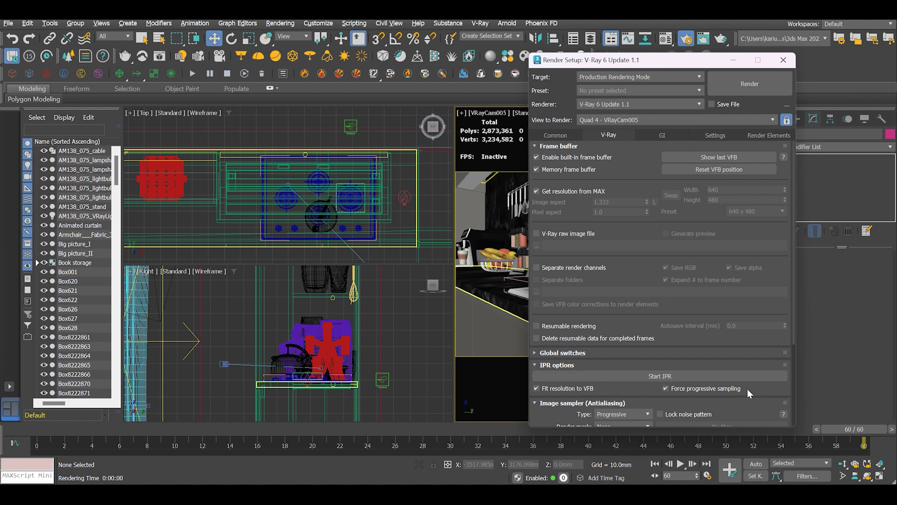
left_click_drag(747, 388, 751, 220)
left_click(647, 295)
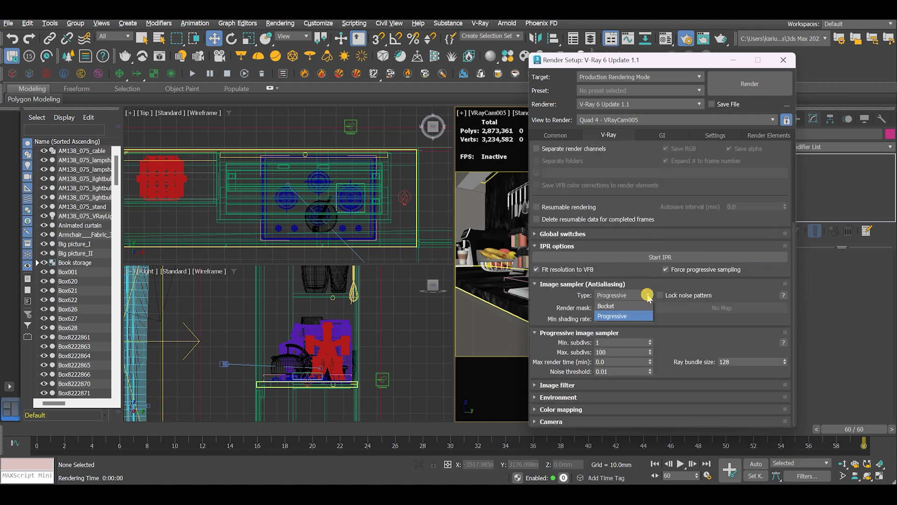
left_click(608, 307)
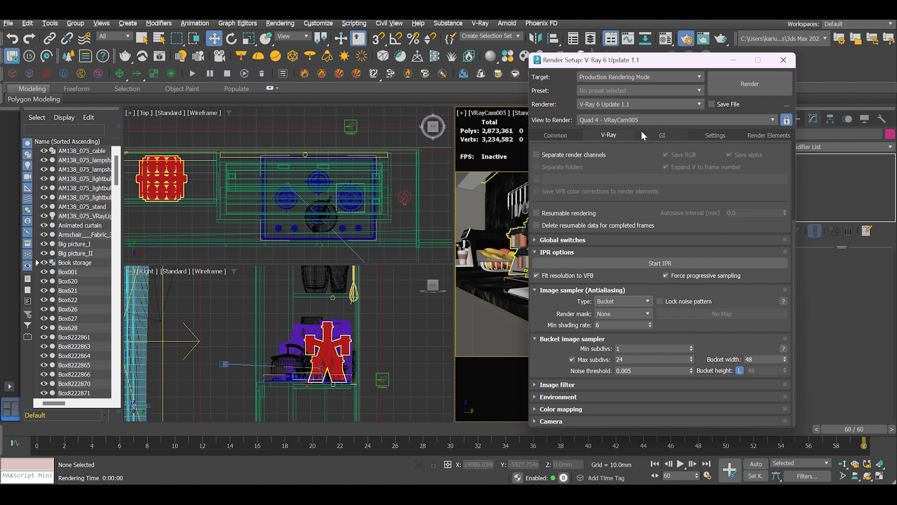
left_click(664, 135)
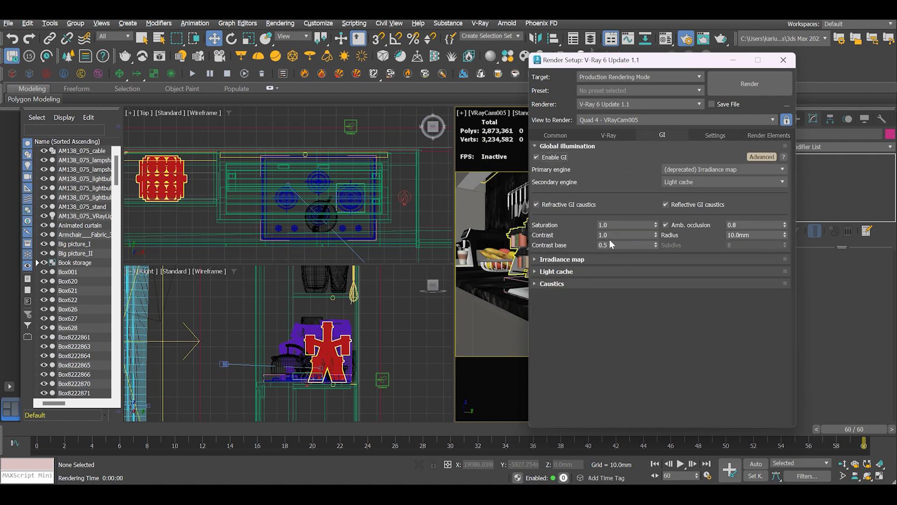
left_click(550, 272)
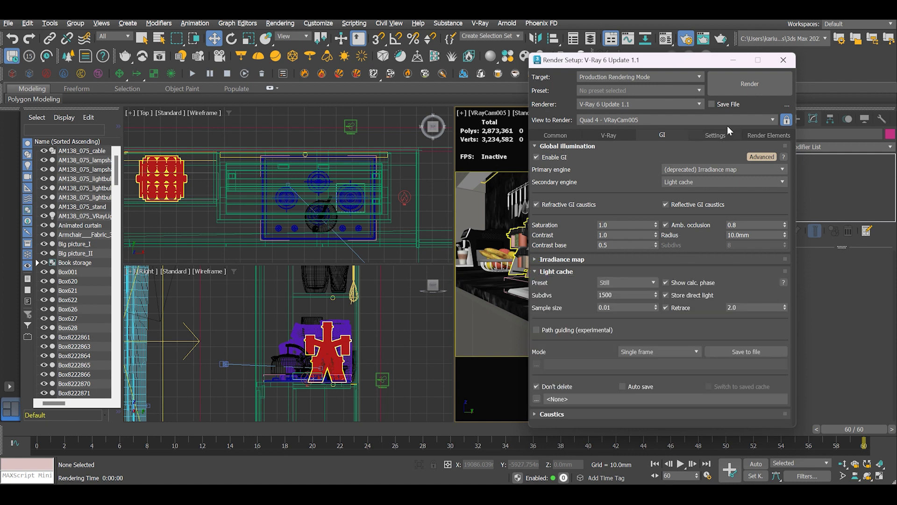
Step: Start interactive rendering and limit it to a region around the burner beside the kettle
left_click(609, 135)
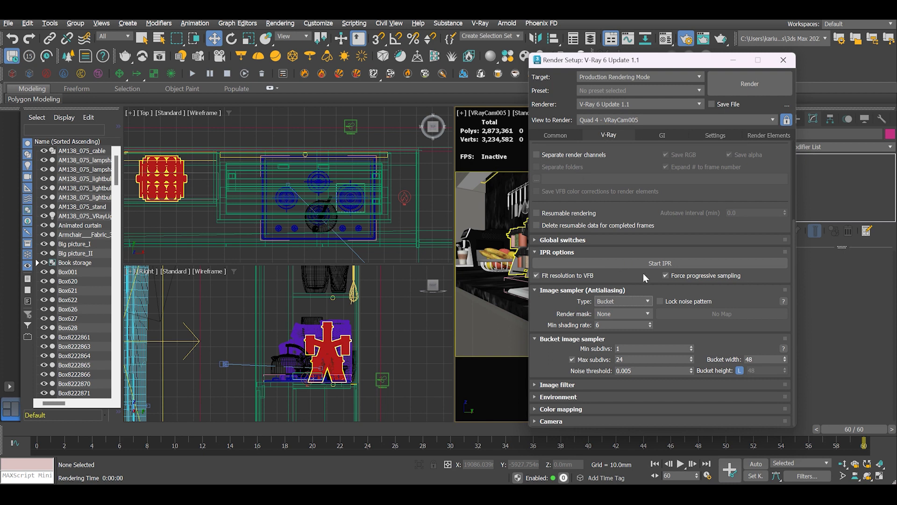
left_click(675, 264)
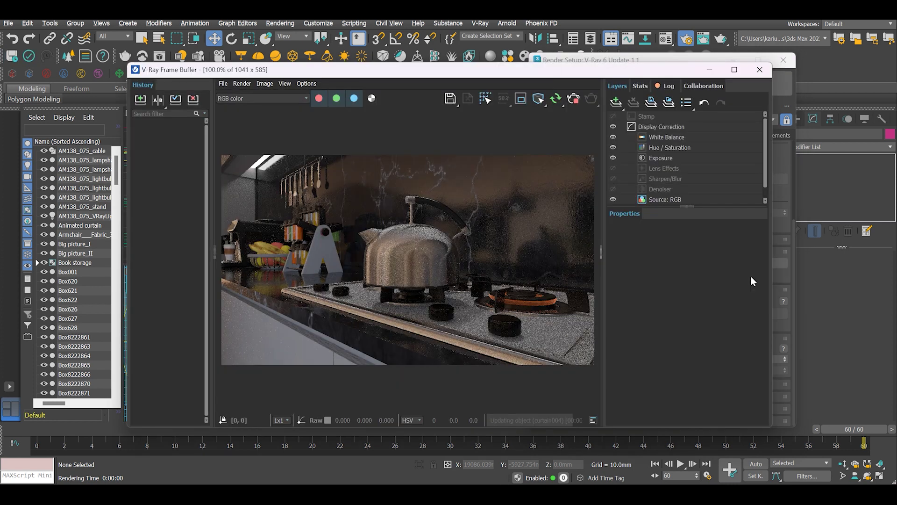
left_click(569, 71)
left_click_drag(568, 72, 657, 69)
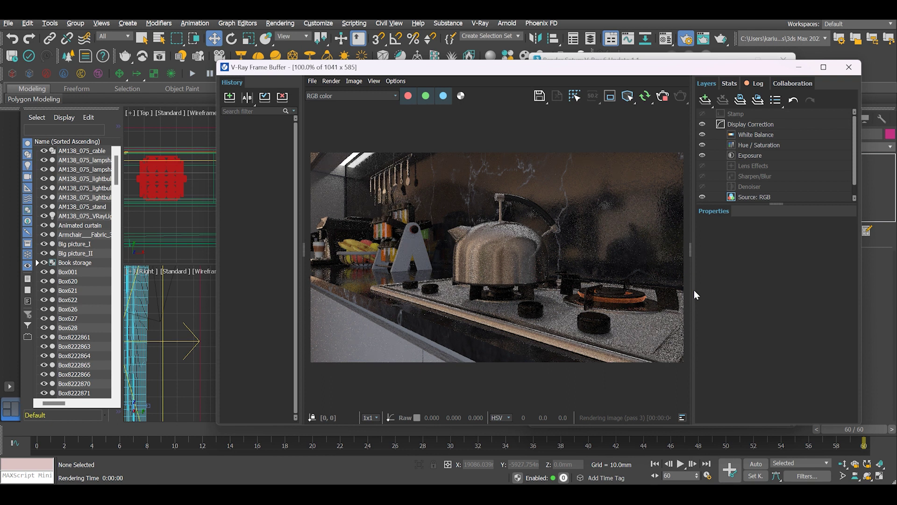
left_click(610, 95)
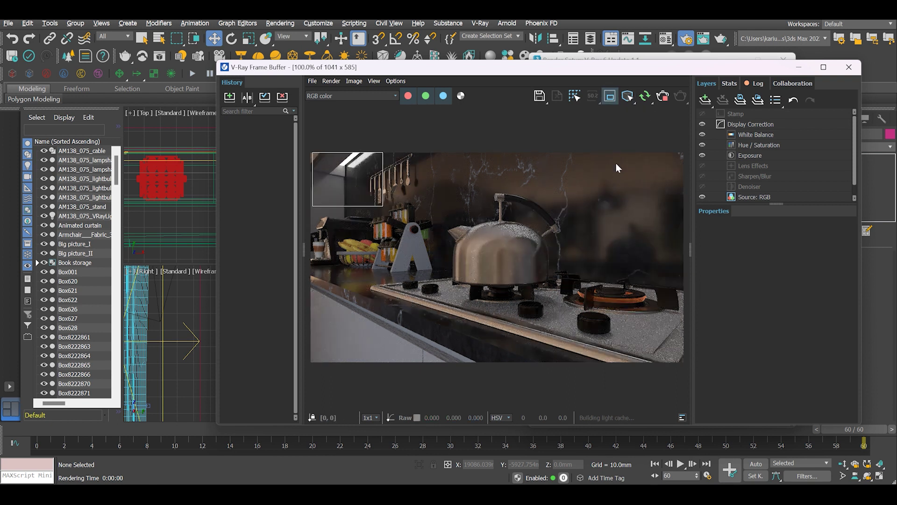
mouse_move(551, 240)
left_mouse_down()
mouse_move(621, 341)
mouse_move(683, 377)
left_mouse_up()
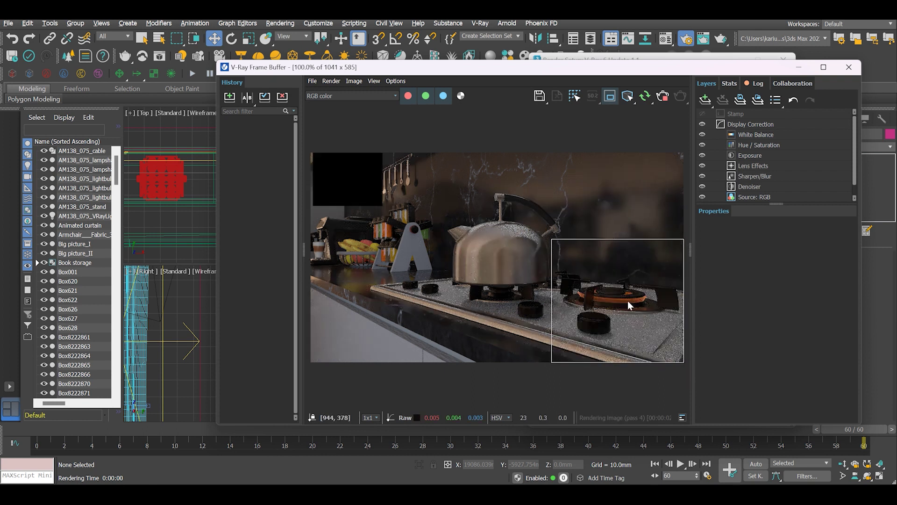
Step: Add a new Hue / Saturation correction layer and give it a Cryptomatte mask
left_click(705, 99)
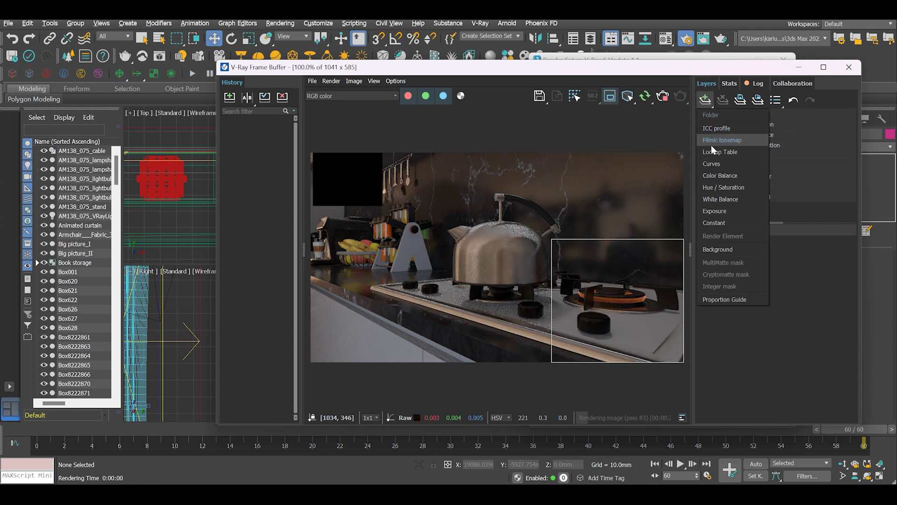
left_click(721, 187)
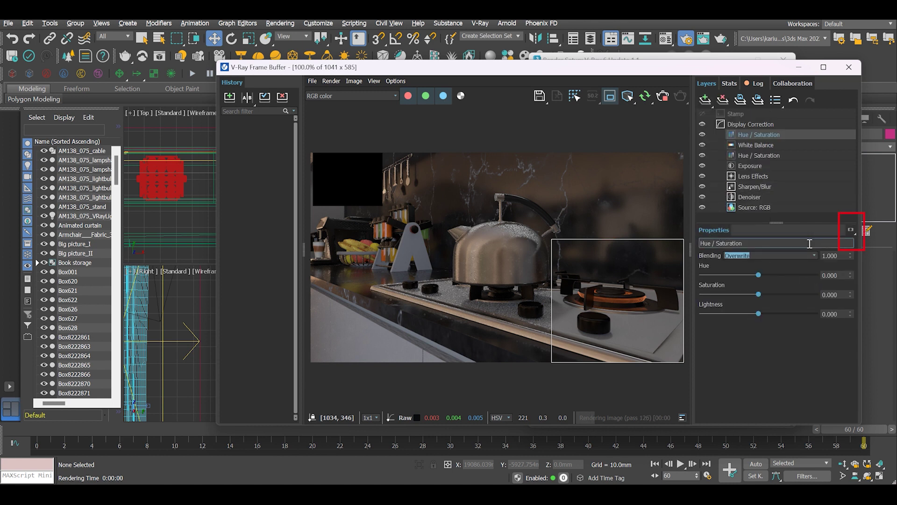
left_click(783, 243)
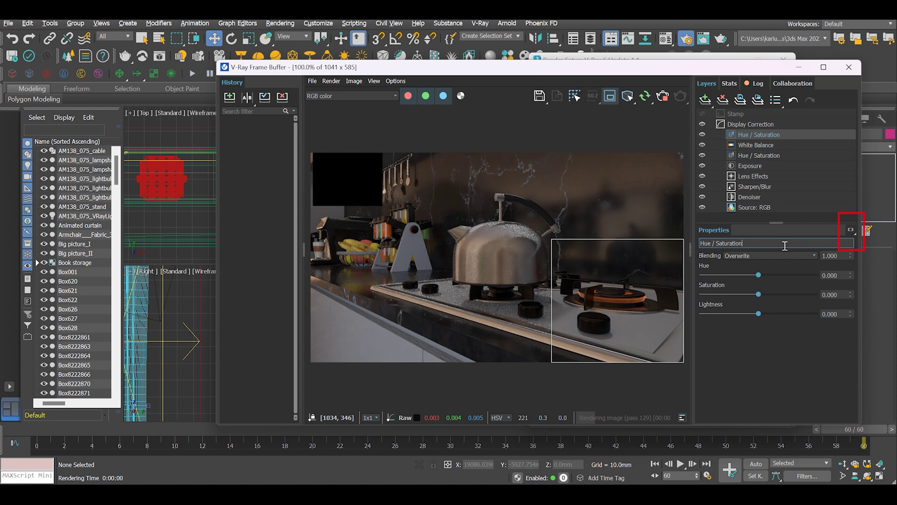
left_click(852, 232)
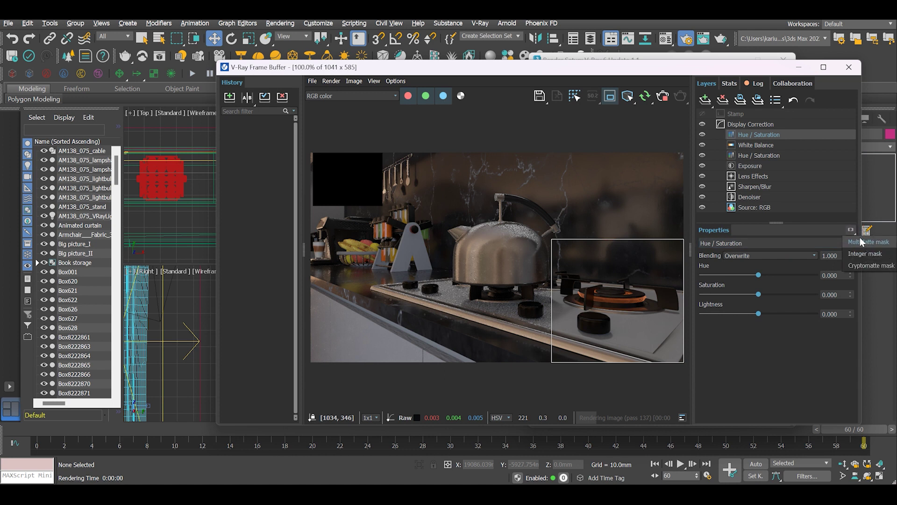
left_click(865, 265)
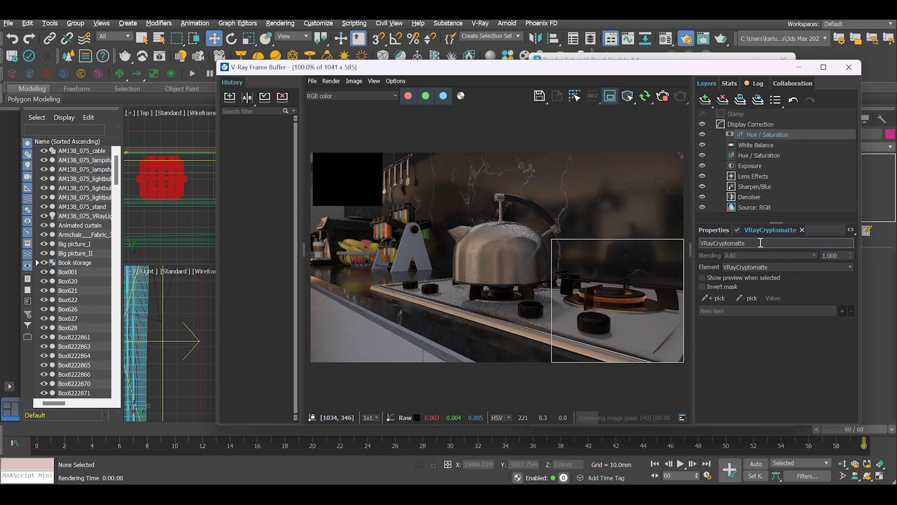
Step: Pick the burner flame PhoenixFDFire001 into the Cryptomatte mask and shift the masked layer's hue to about -134.7 to turn it blue
left_click(711, 297)
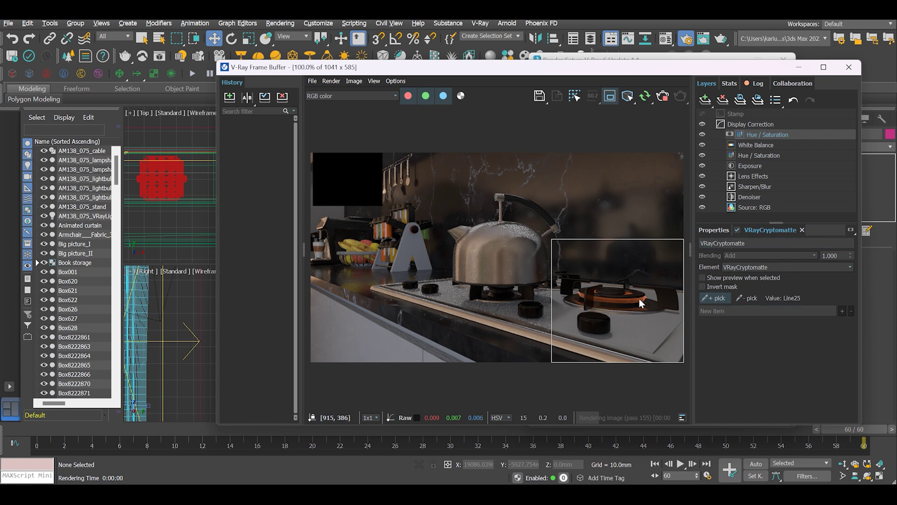
left_click(627, 302)
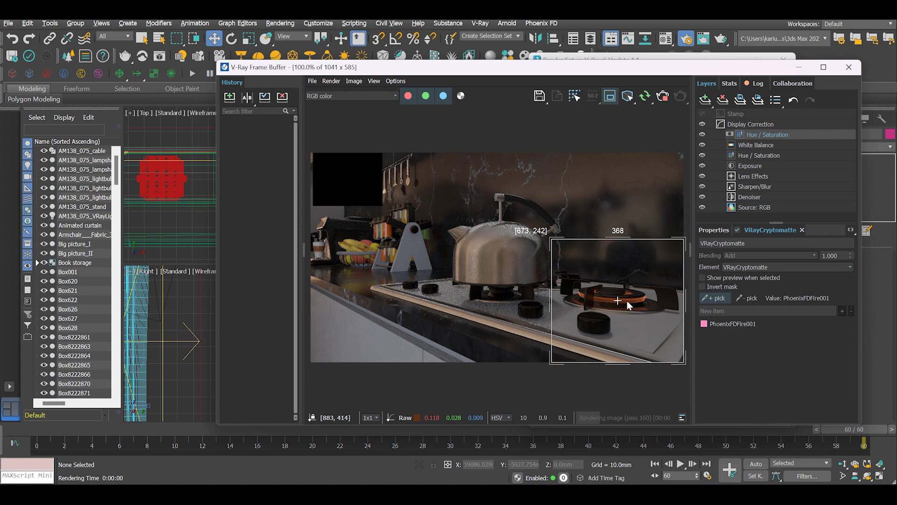
left_click(713, 229)
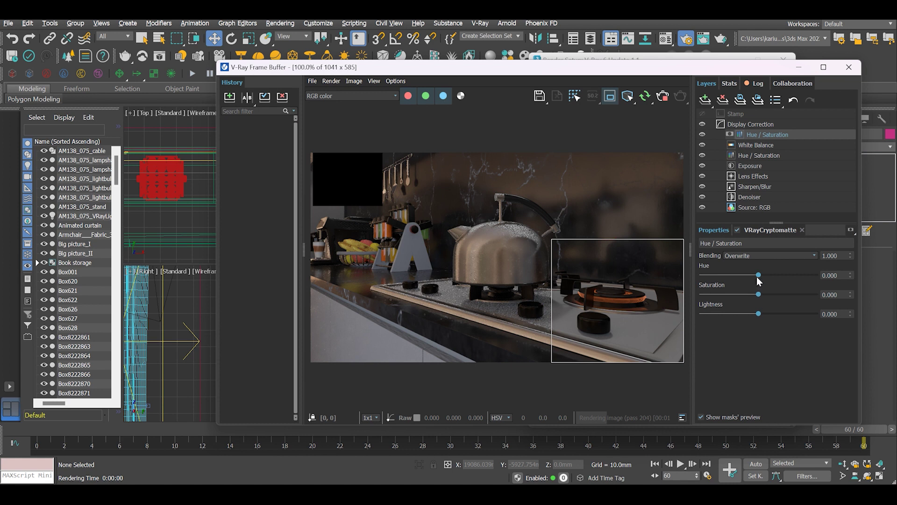
left_click_drag(758, 276, 715, 275)
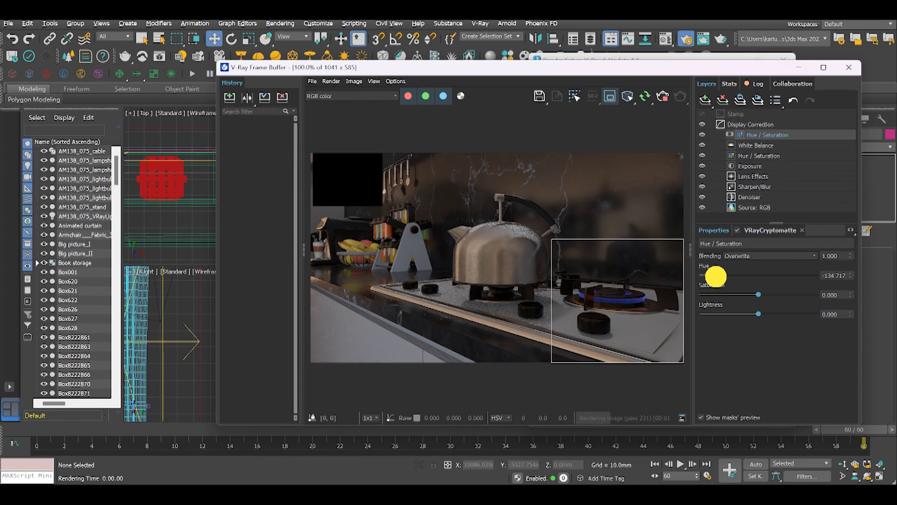
Step: Add the burner objects Line21, Line25 and Fire Source_A to the Cryptomatte mask by picking them in the render
scroll(628, 309, "up", 2)
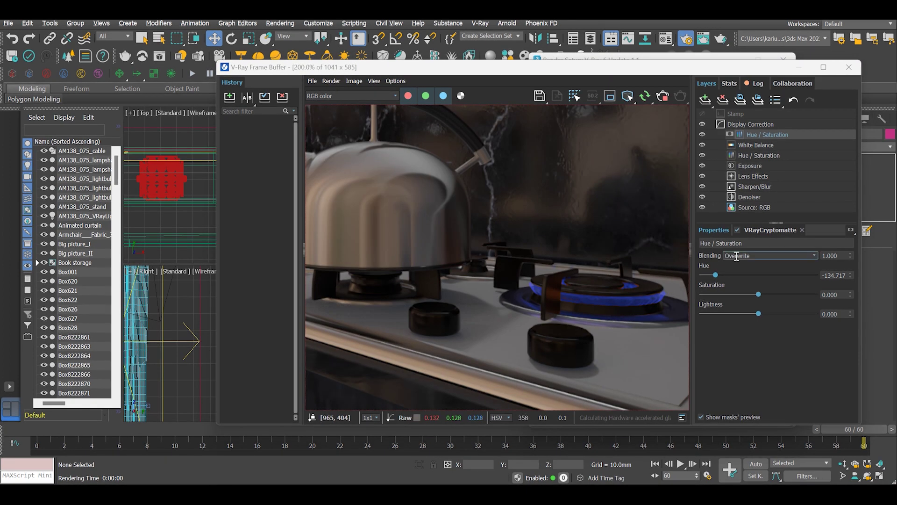
left_click(750, 229)
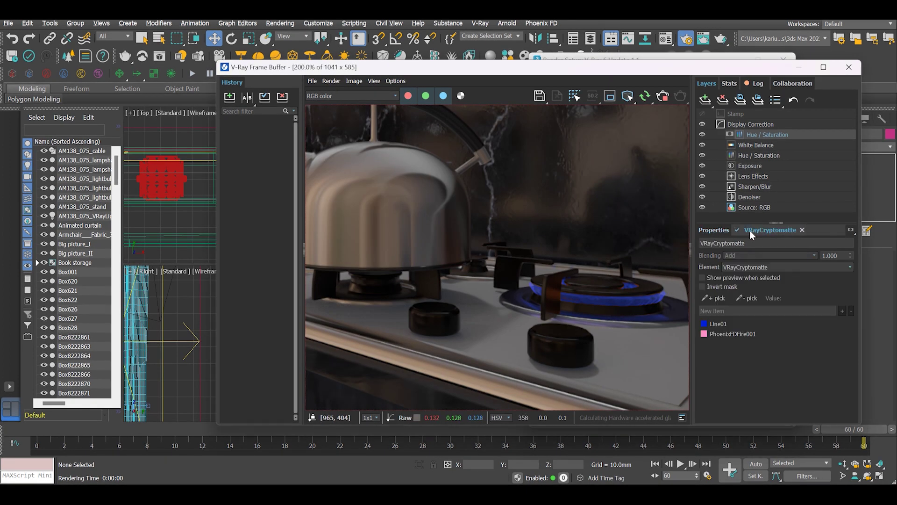
left_click(714, 299)
left_click(553, 293)
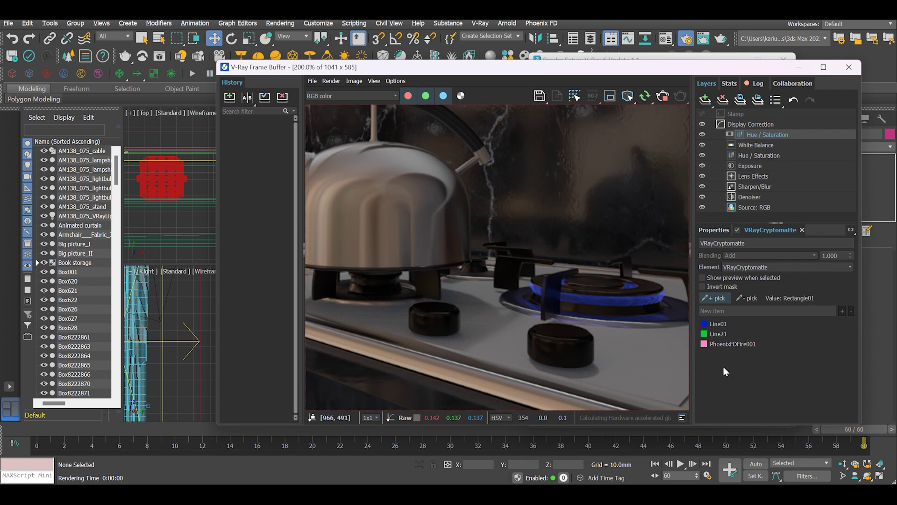
scroll(641, 284, "up", 2)
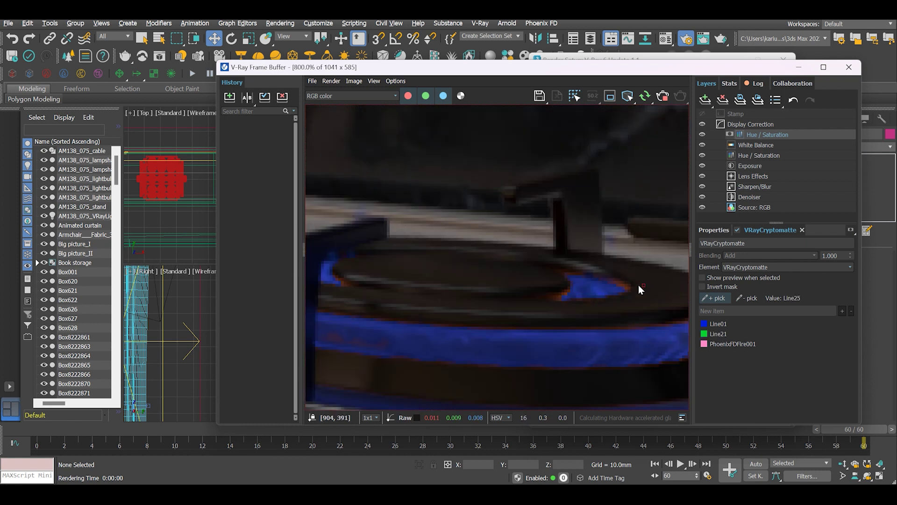
left_click(621, 284)
scroll(562, 337, "down", 2)
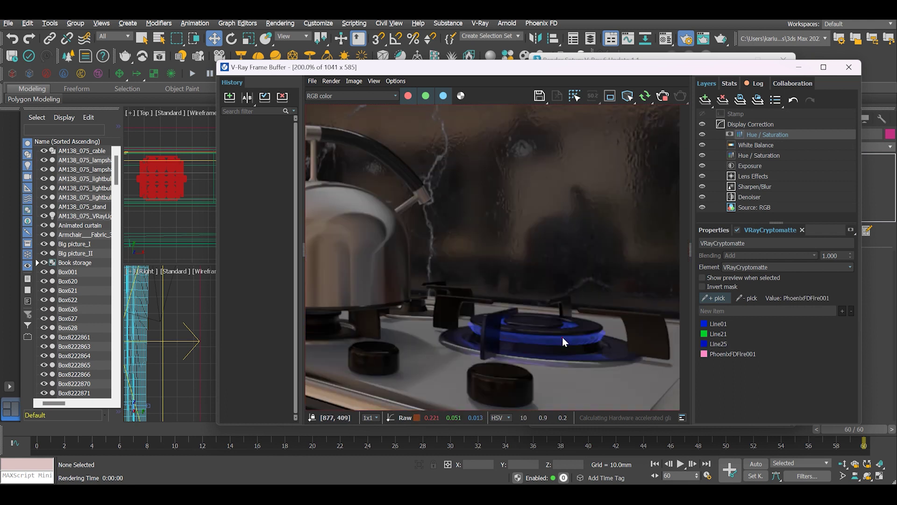
scroll(461, 324, "up", 1)
scroll(563, 351, "up", 1)
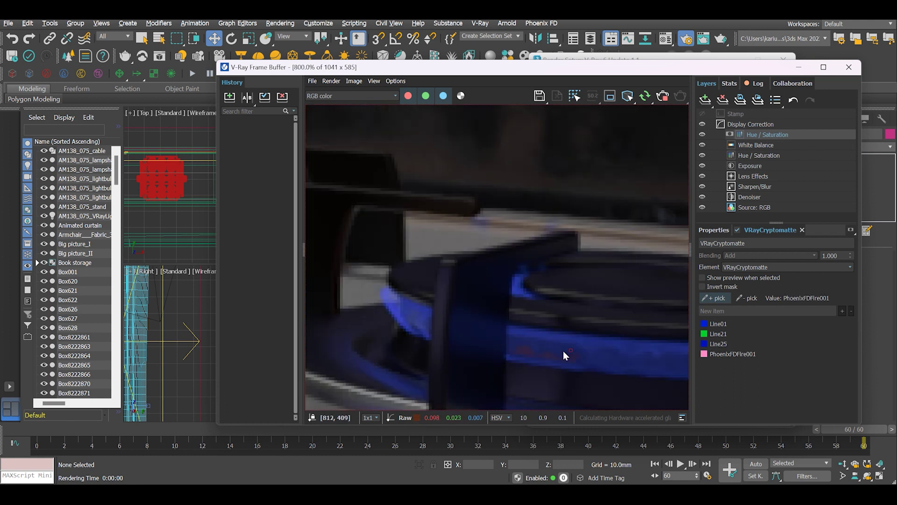
left_click(533, 357)
scroll(534, 358, "down", 2)
scroll(505, 345, "down", 1)
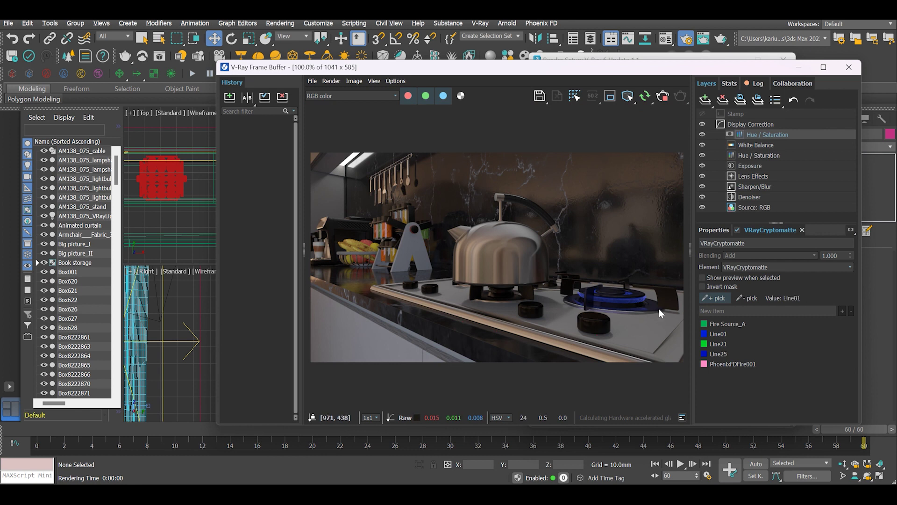
Step: Examine the recoloured burner flame up close and within the whole kitchen render
scroll(659, 308, "up", 1)
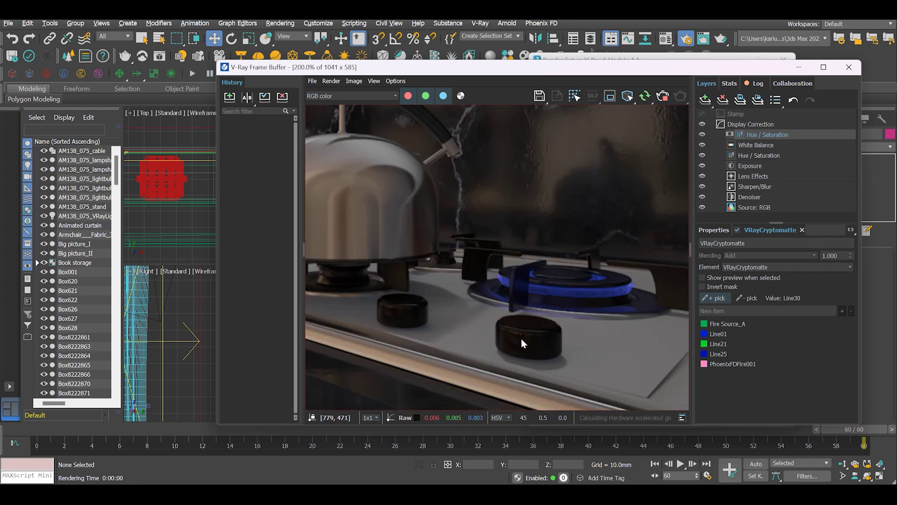
scroll(638, 309, "down", 1)
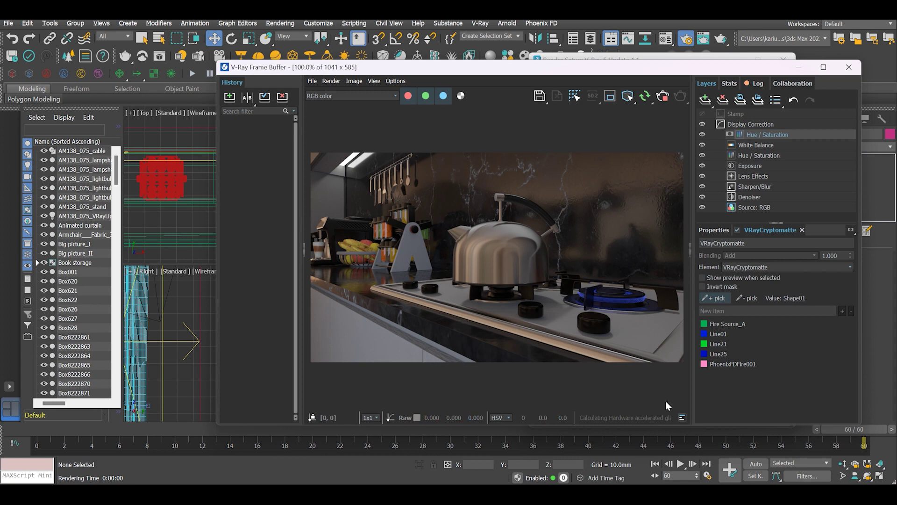
scroll(657, 288, "up", 1)
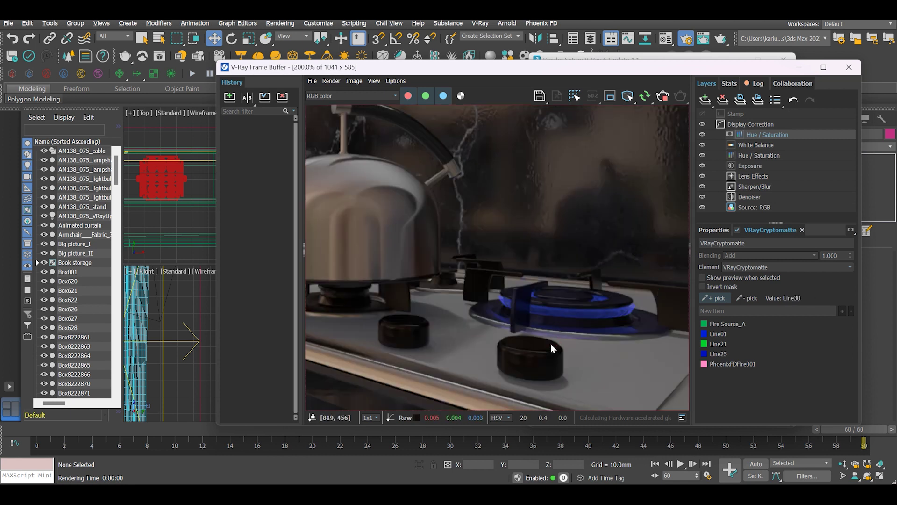
scroll(558, 346, "down", 1)
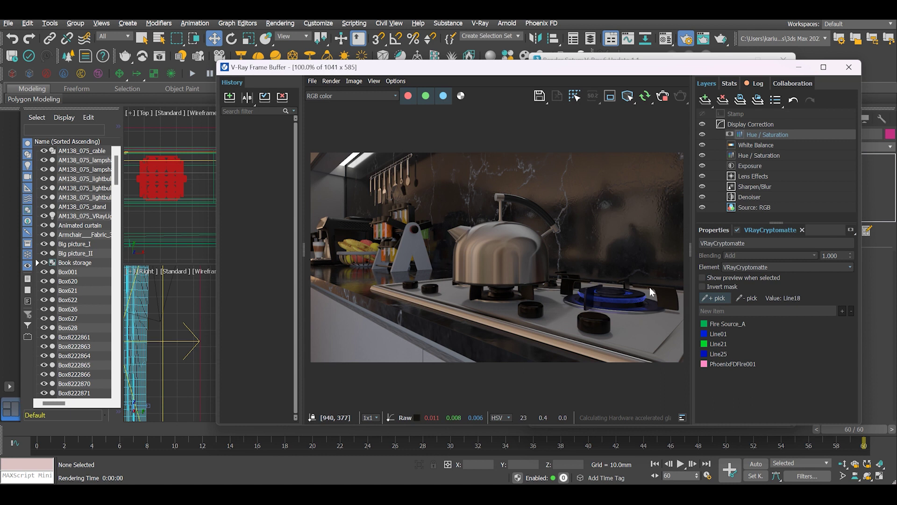
scroll(649, 286, "up", 2)
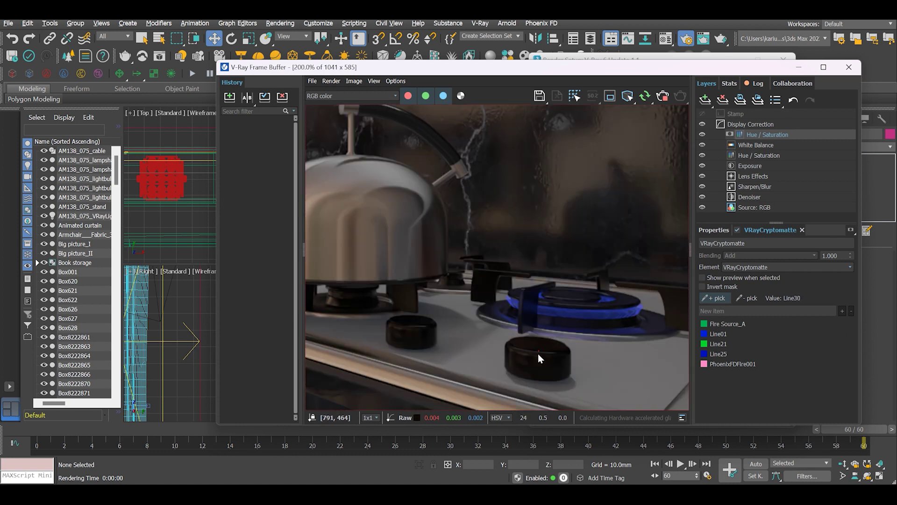
scroll(536, 361, "down", 2)
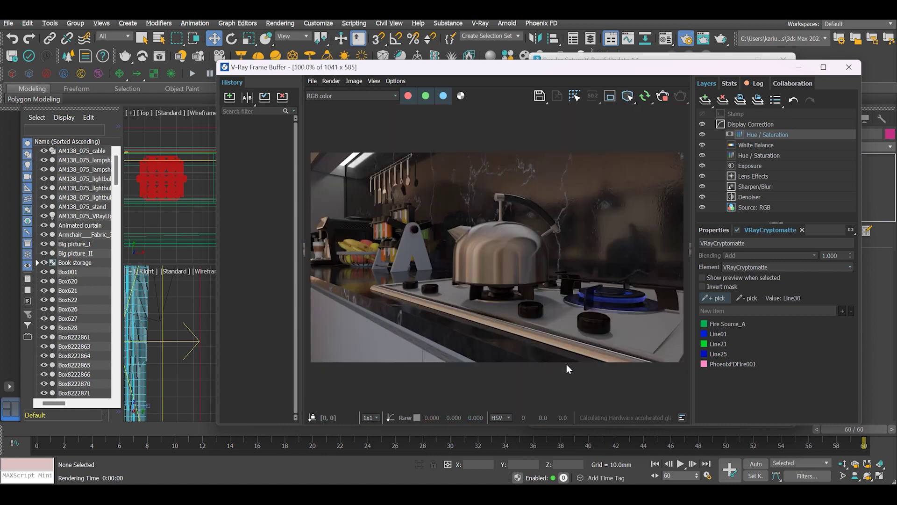